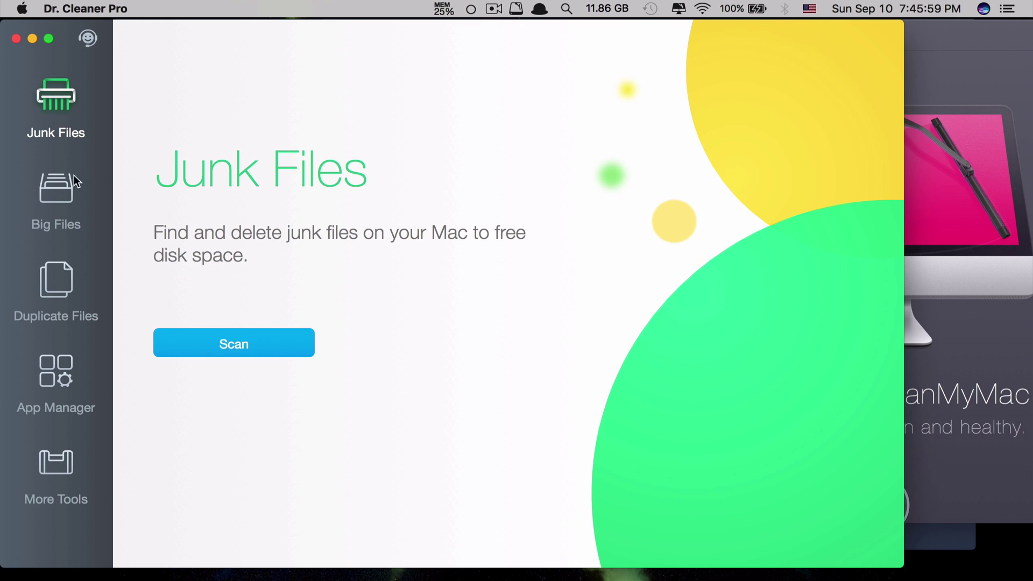
Look through the Big Files, Duplicate Files, App Manager, More Tools and Junk Files sections of the cleaner.
left_click(69, 199)
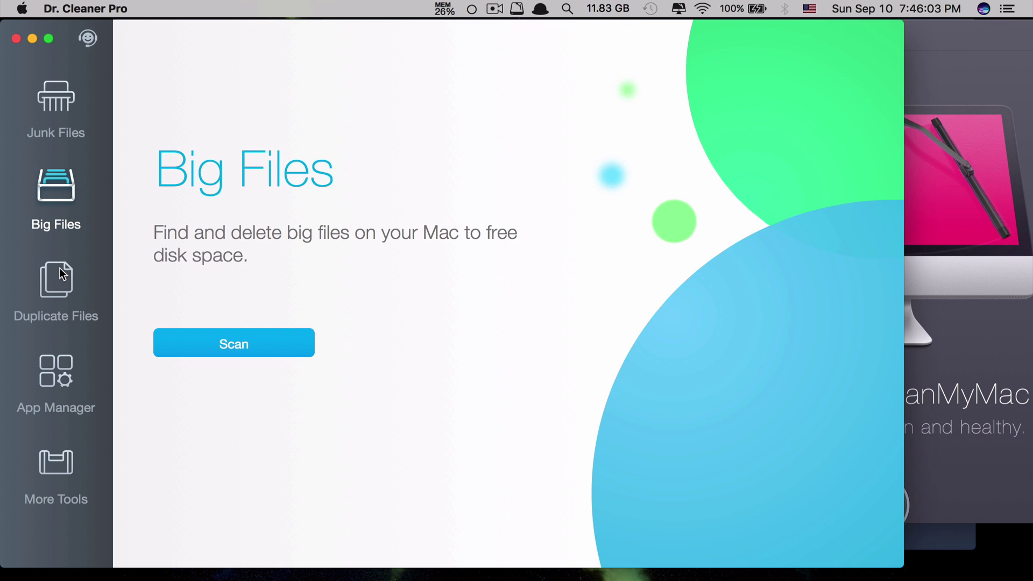
left_click(62, 266)
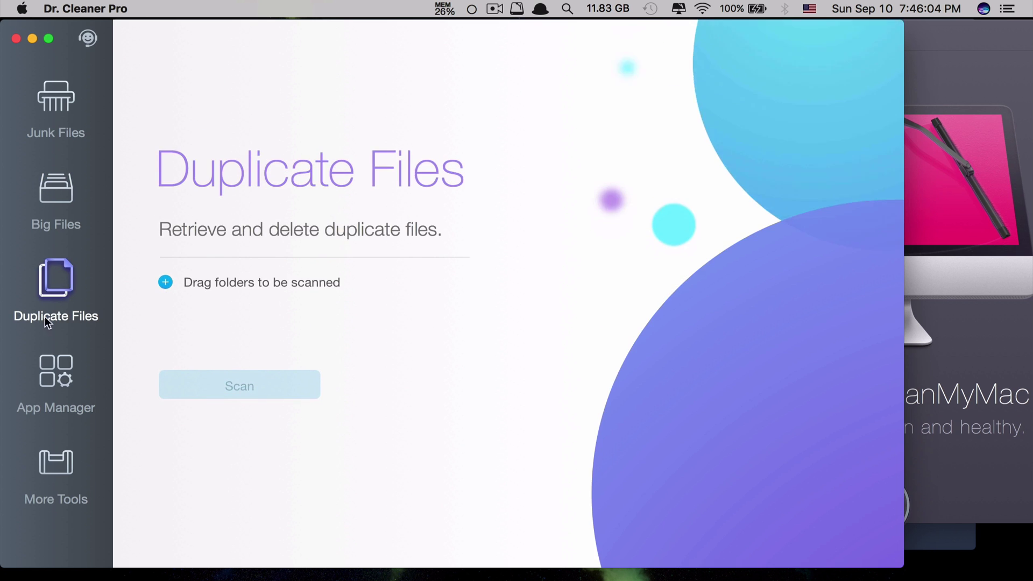
left_click(48, 371)
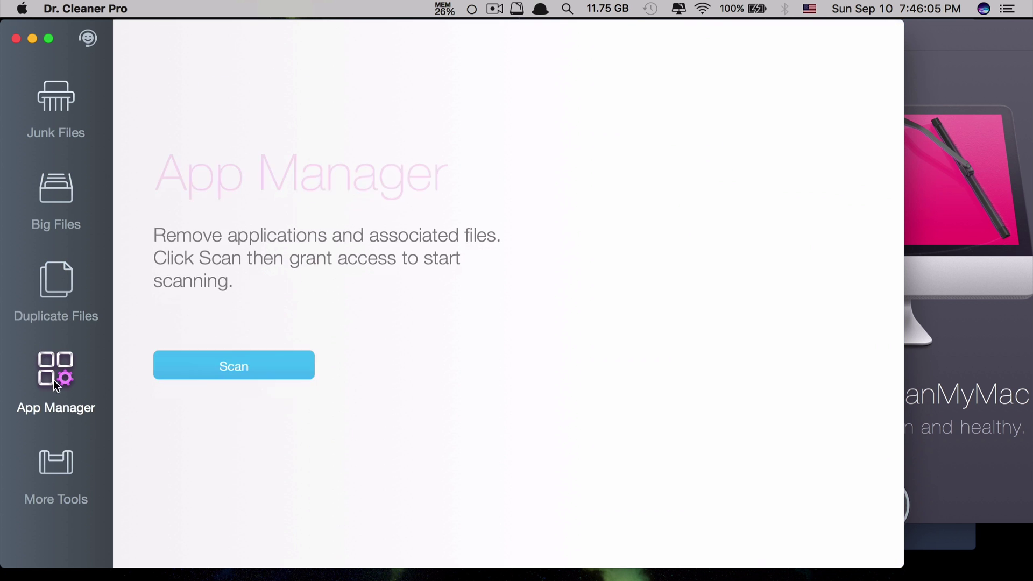
left_click(63, 452)
left_click(70, 127)
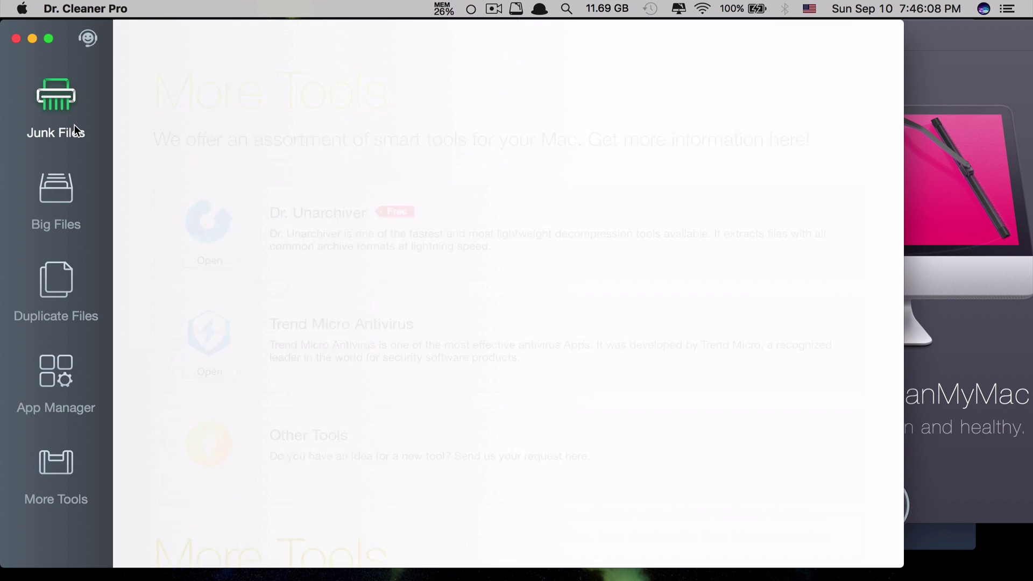
left_click(56, 189)
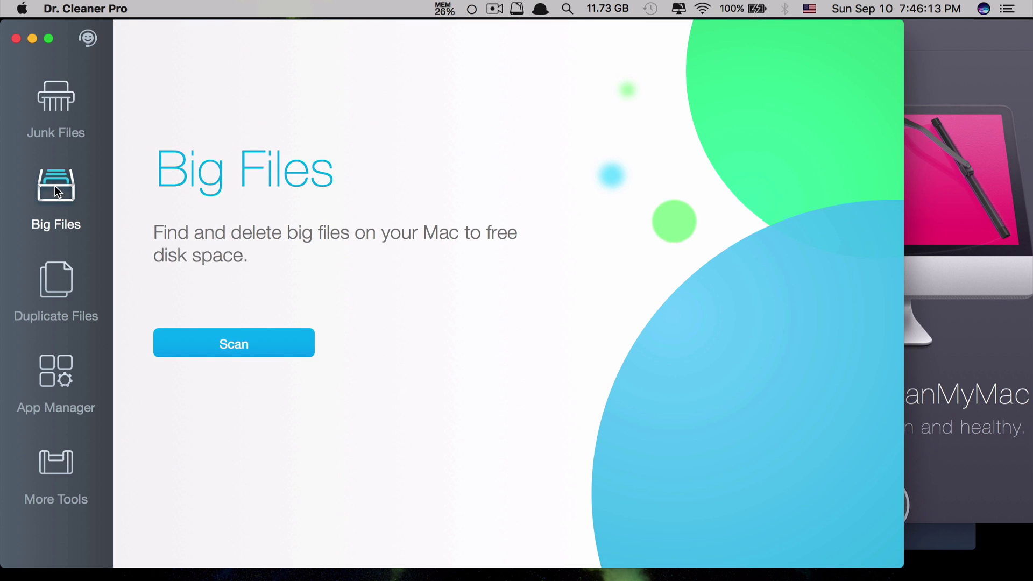
left_click(53, 105)
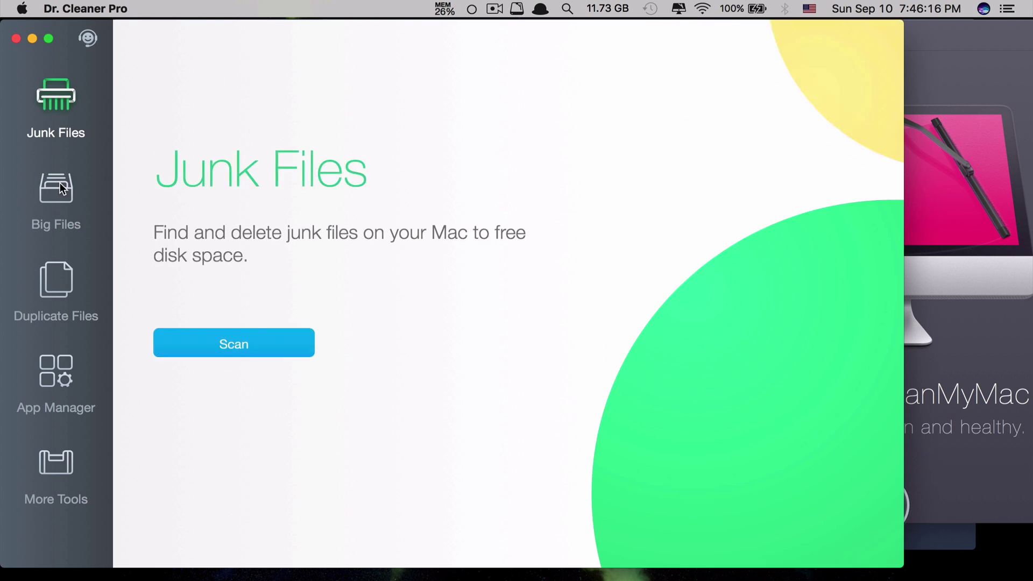
left_click(64, 282)
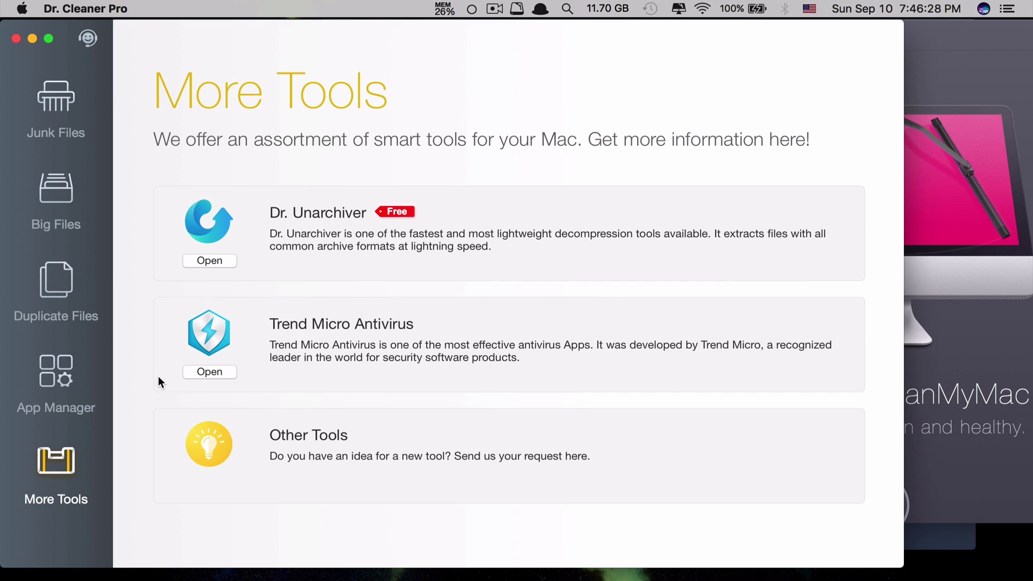
Switch to MacBooster 5 and view its System Status, Virus & Malware Scan and Privacy Clean pages.
key("super+Tab")
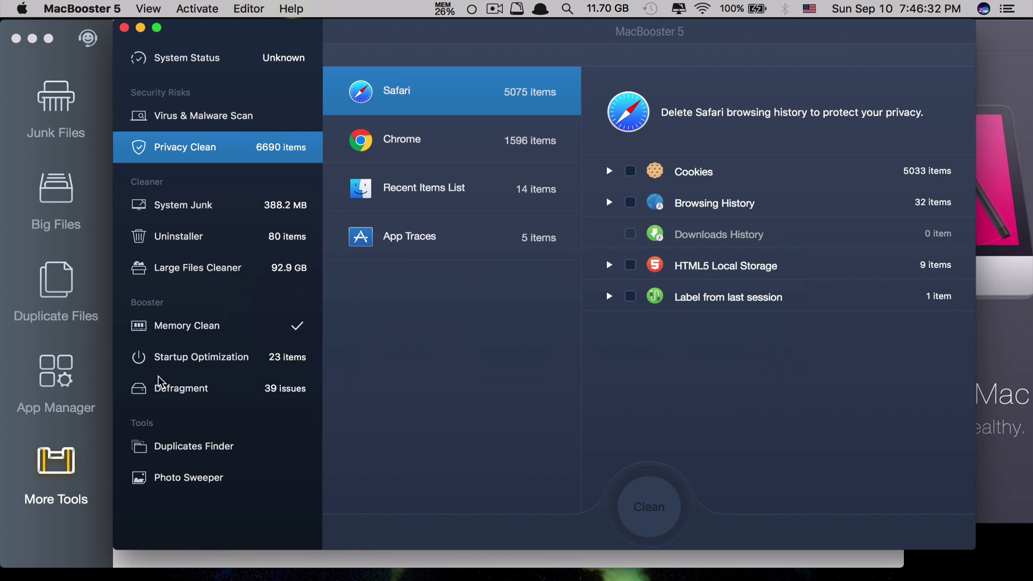
left_click(196, 63)
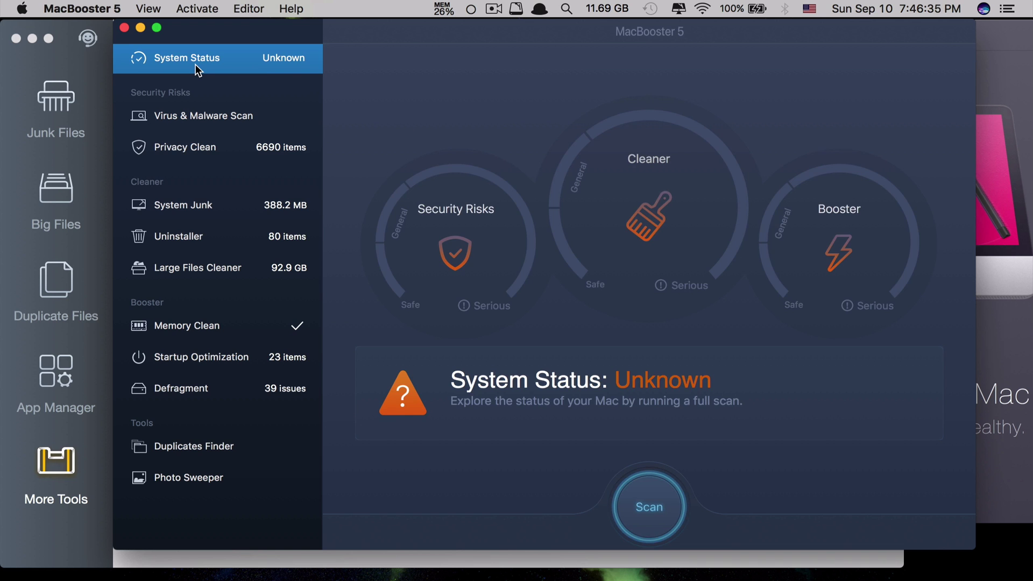
left_click(204, 115)
left_click(209, 148)
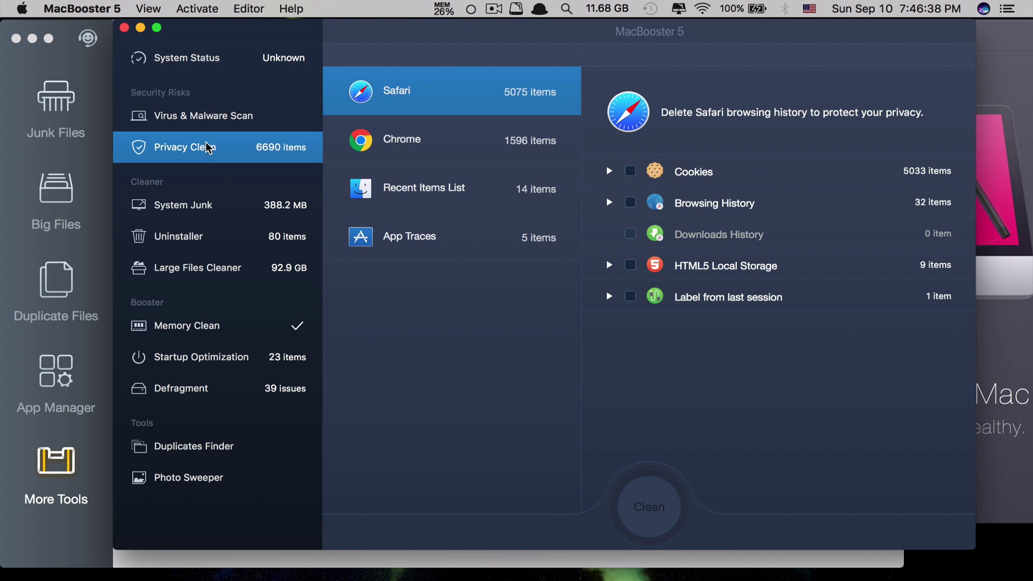
left_click(214, 115)
left_click(224, 64)
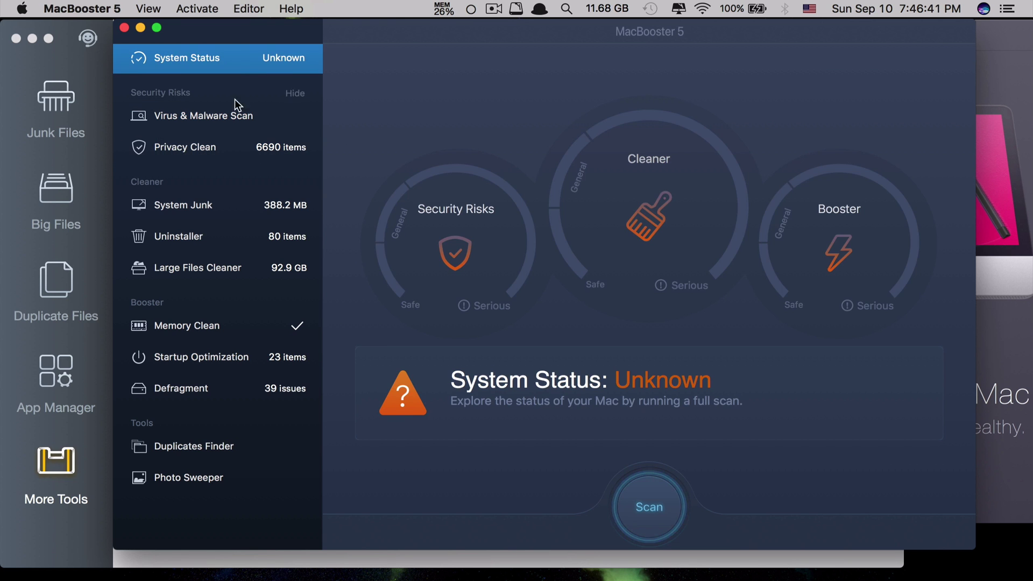
View the System Junk, Startup Optimization and Defragment pages, returning to the list of startup items.
left_click(221, 205)
left_click(210, 357)
left_click(227, 387)
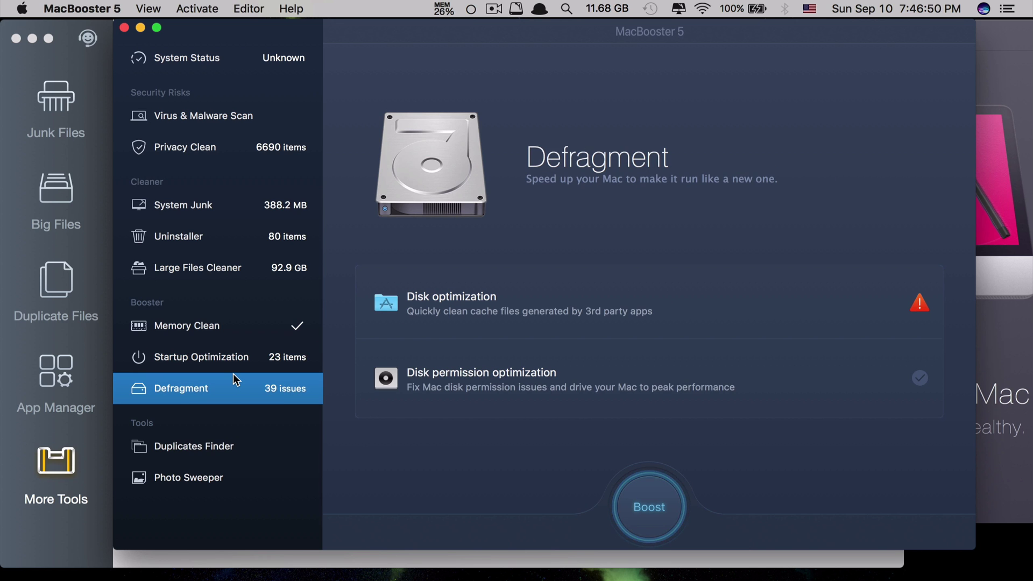
left_click(234, 357)
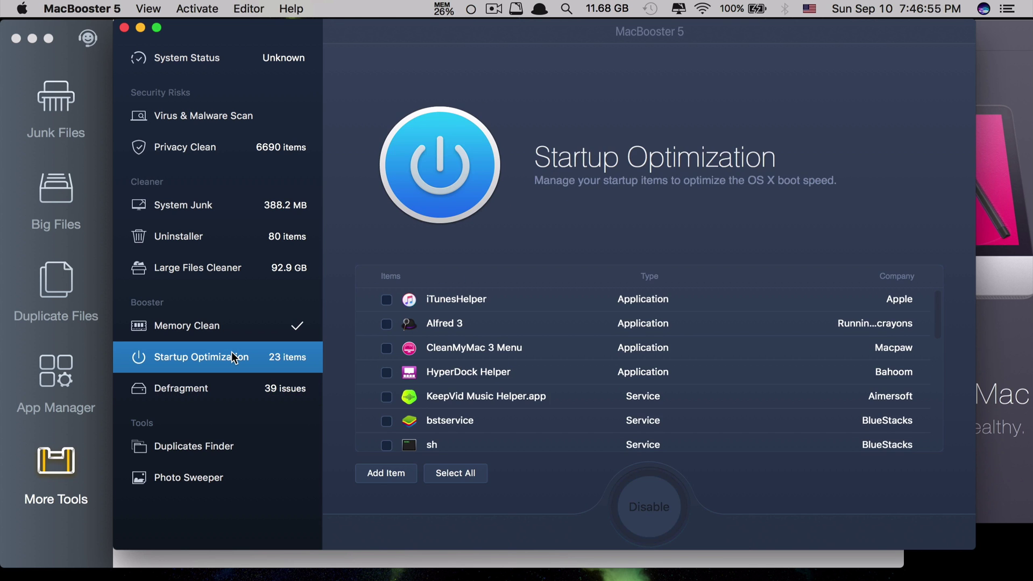
Review the Large Files Cleaner, Uninstaller, System Junk and Privacy Clean pages, ending on the System Status overview.
left_click(259, 267)
left_click(259, 237)
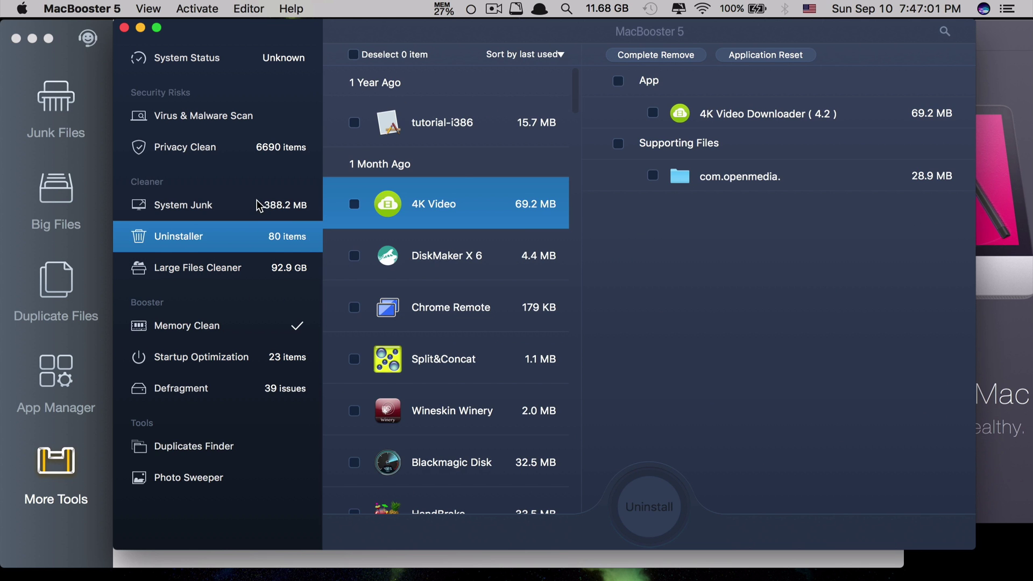
left_click(257, 204)
left_click(257, 145)
left_click(255, 62)
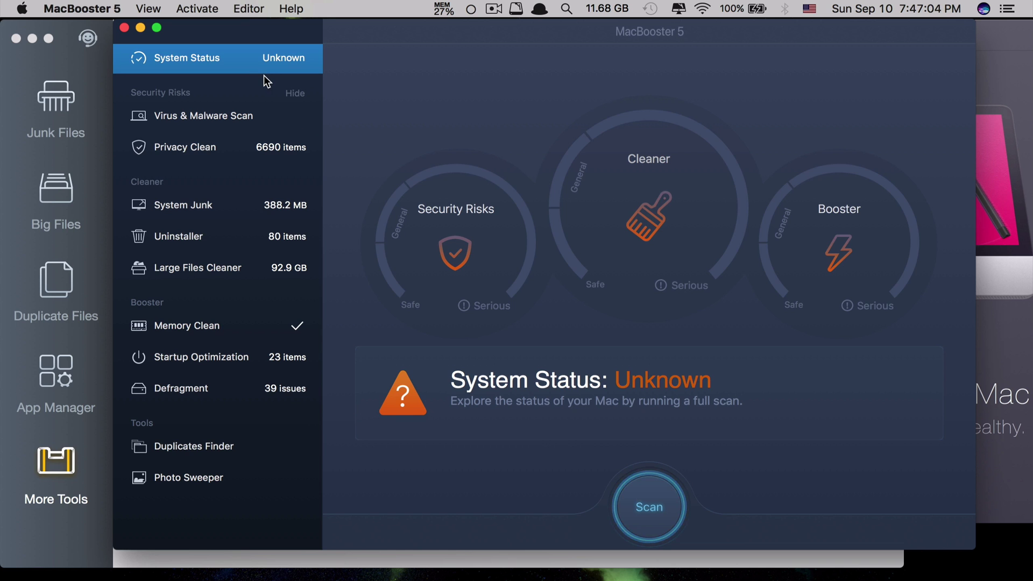
Revisit the Uninstaller, System Junk, Privacy Clean and Virus & Malware Scan pages.
left_click(223, 246)
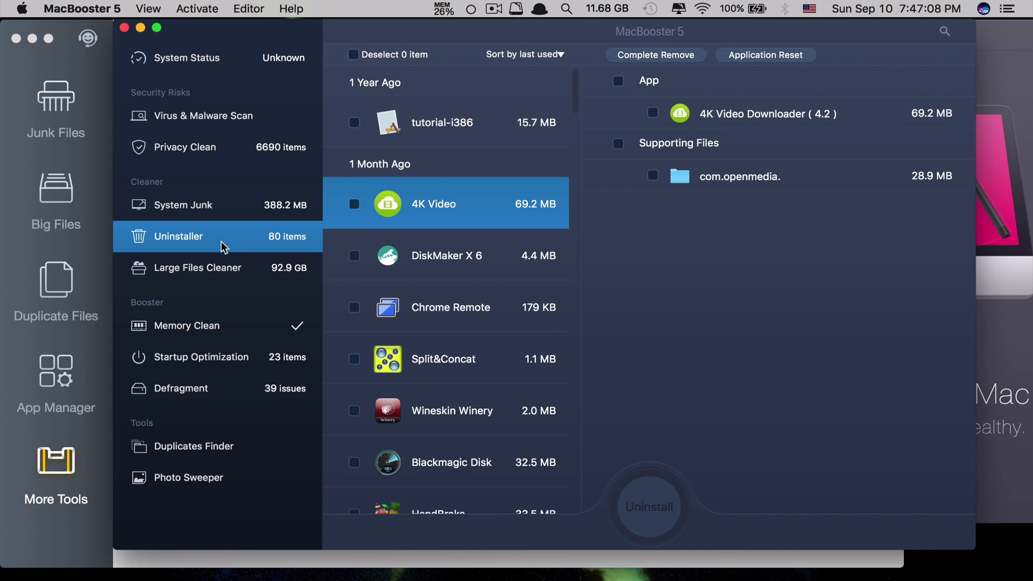
left_click(213, 206)
left_click(218, 147)
left_click(222, 123)
left_click(219, 147)
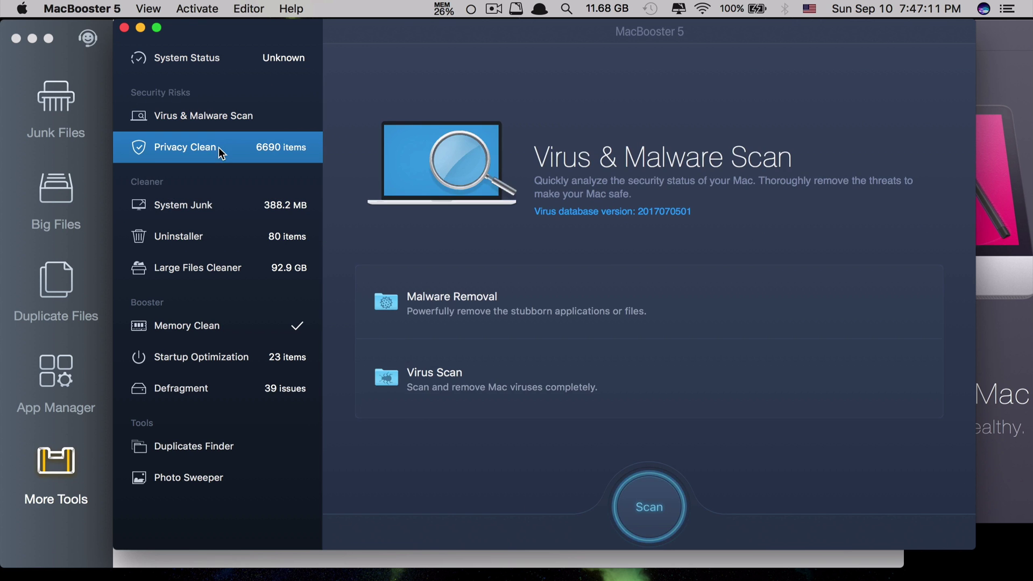
Compare the Large Files Cleaner, Startup Optimization, Defragment and System Junk pages, finishing on Privacy Clean.
left_click(231, 267)
left_click(218, 358)
left_click(211, 389)
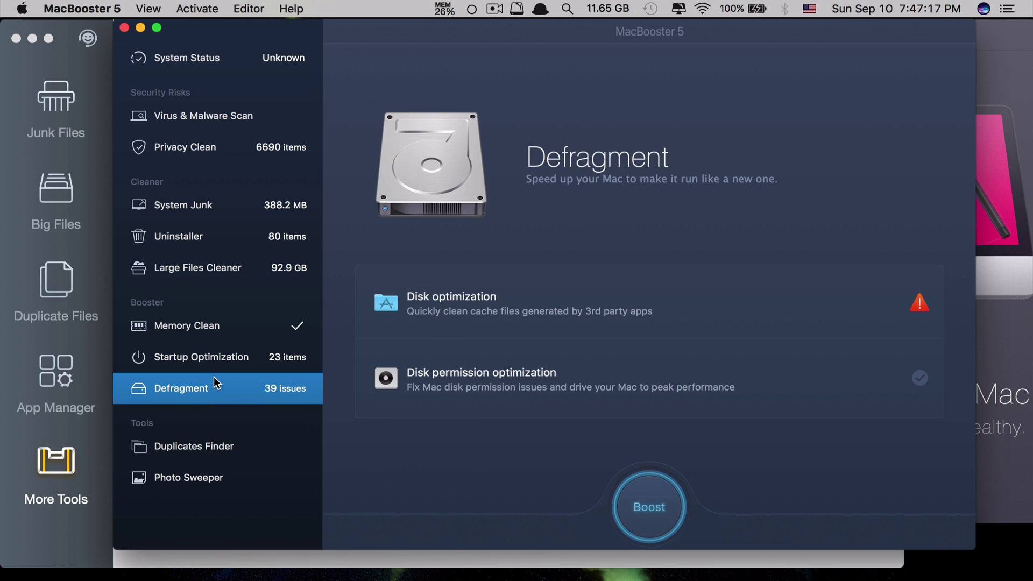
left_click(226, 208)
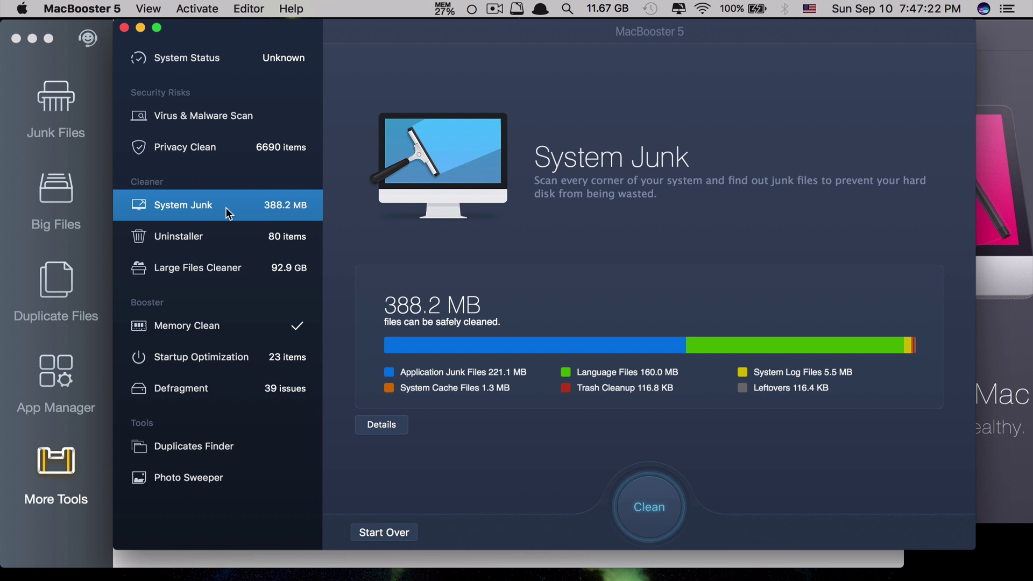
left_click(221, 151)
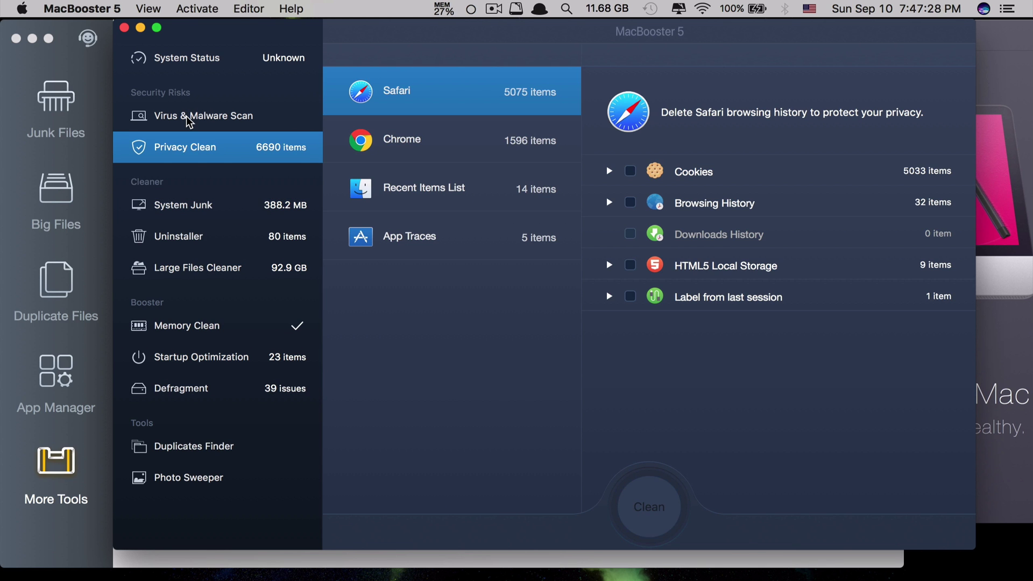
Switch to CleanMyMac 3 and view its cleaning modules from System Junk through Large & Old Files.
key("super+Tab")
key("super+Tab")
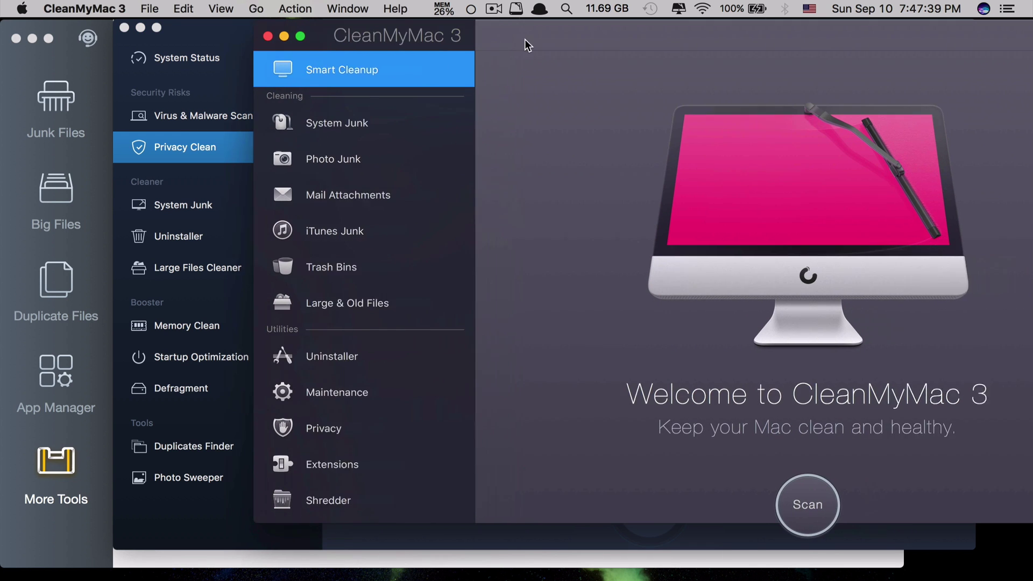
left_click(315, 125)
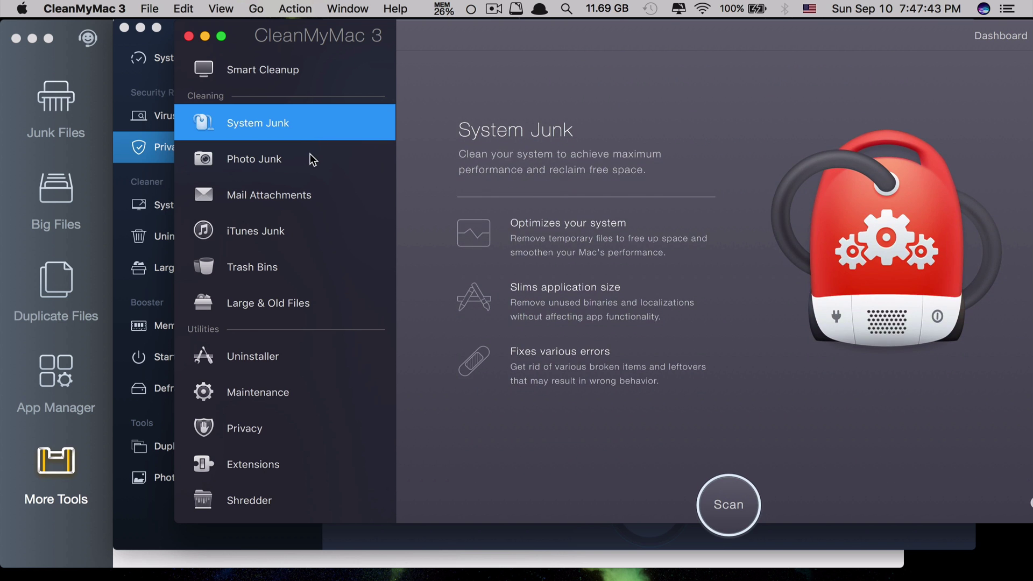
left_click(310, 155)
left_click(313, 188)
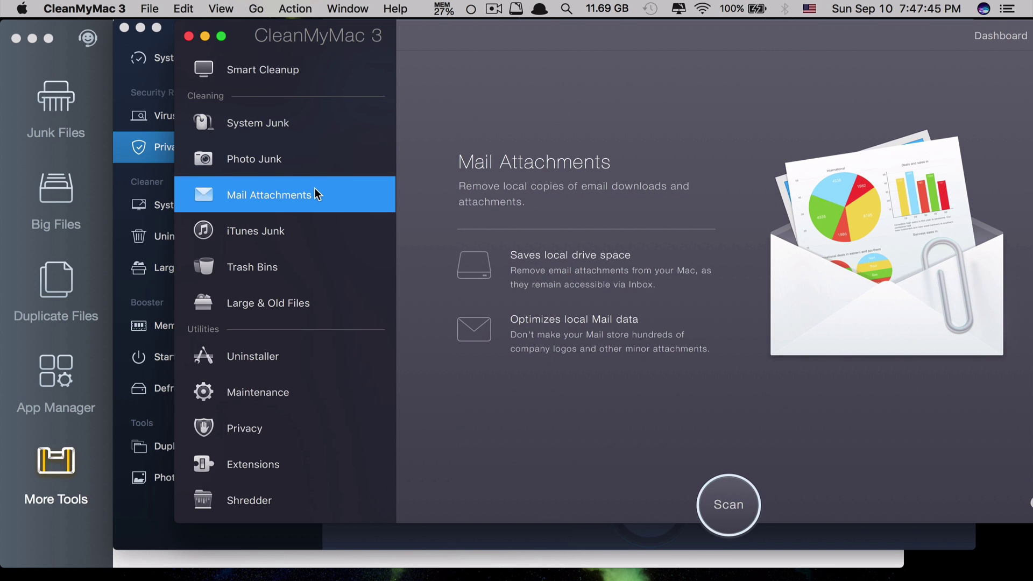
left_click(306, 229)
left_click(315, 267)
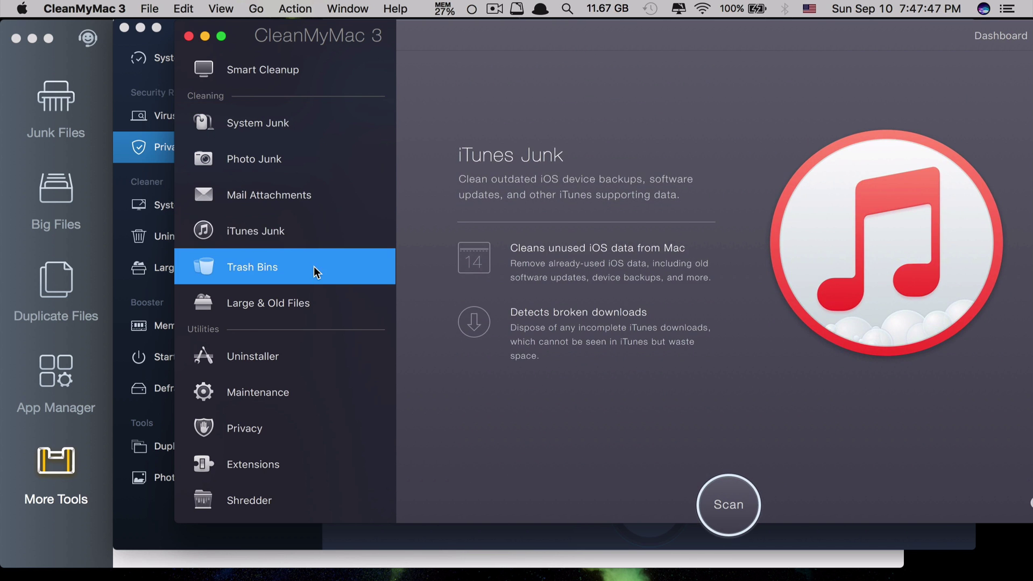
left_click(307, 301)
View the utility modules from Uninstaller through Shredder, then return to the Smart Cleanup welcome page.
left_click(288, 347)
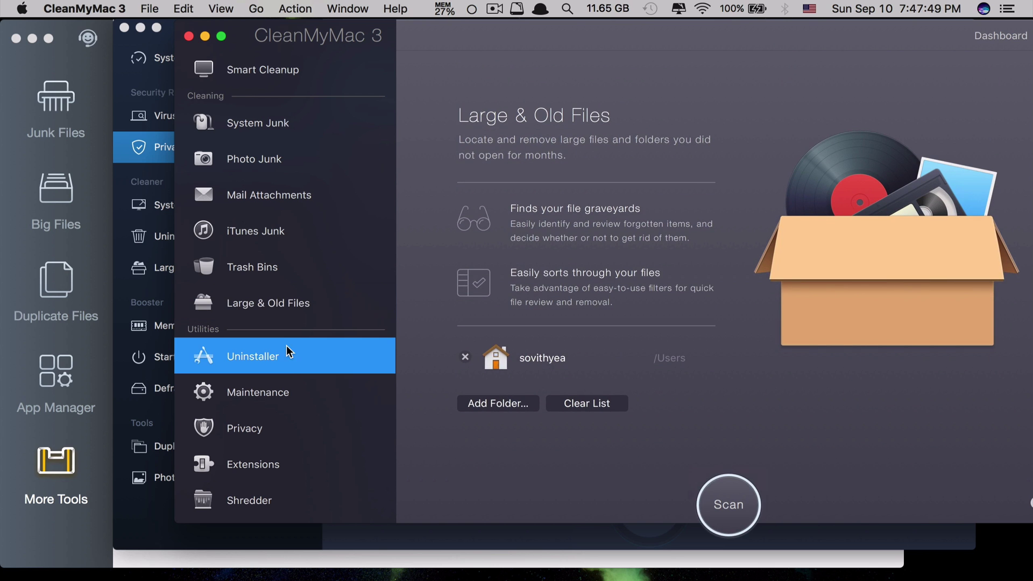
left_click(288, 393)
left_click(286, 425)
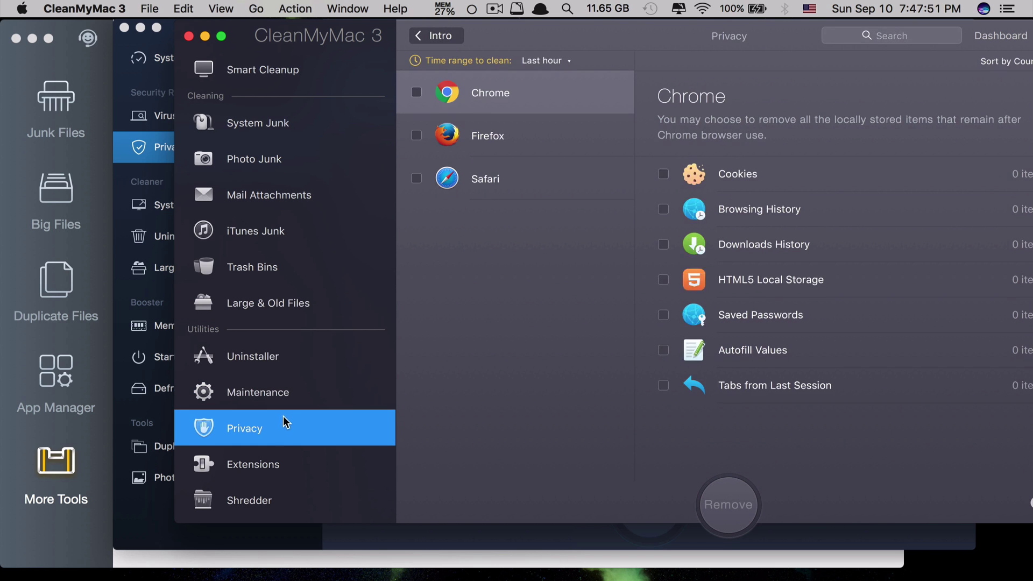
left_click(276, 464)
left_click(279, 495)
left_click(290, 129)
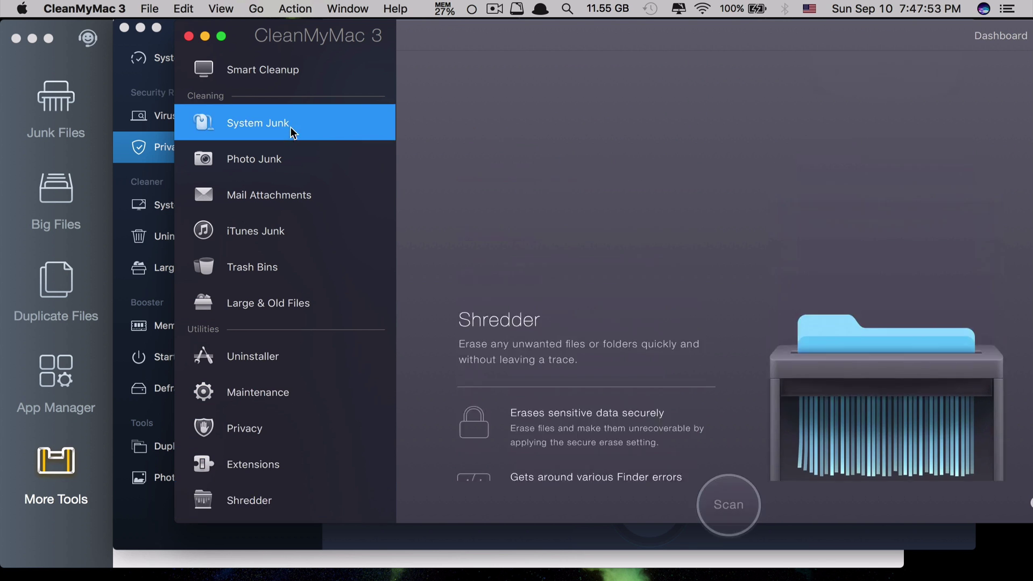
left_click(289, 71)
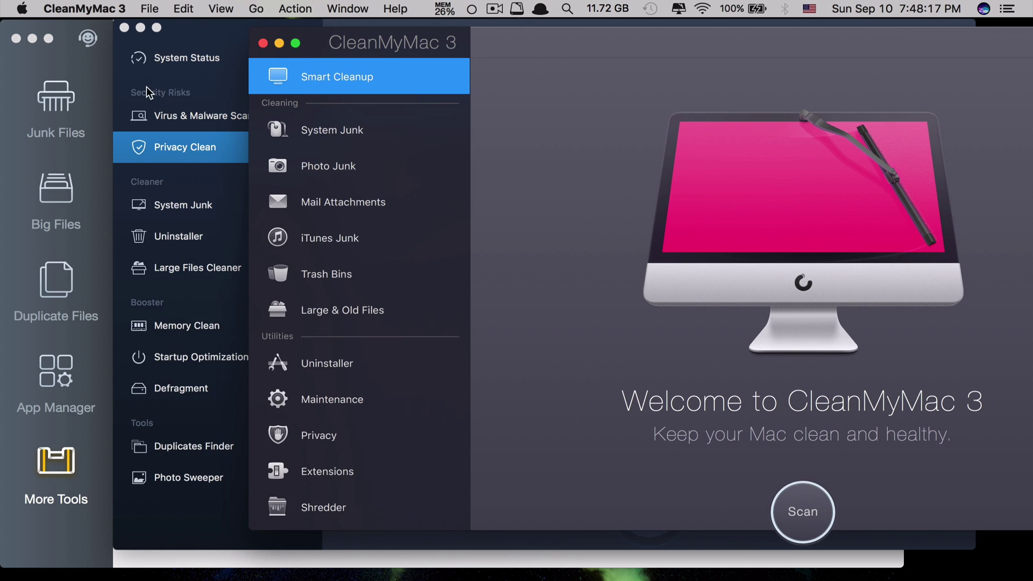
Switch back to Dr. Cleaner Pro and view its Big Files and Junk Files sections.
left_click(82, 69)
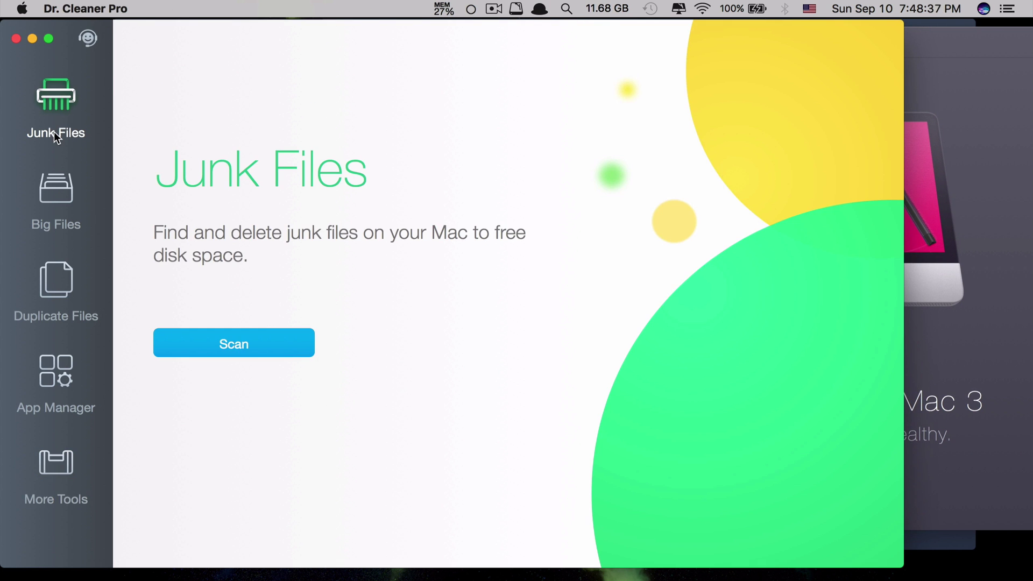
left_click(57, 205)
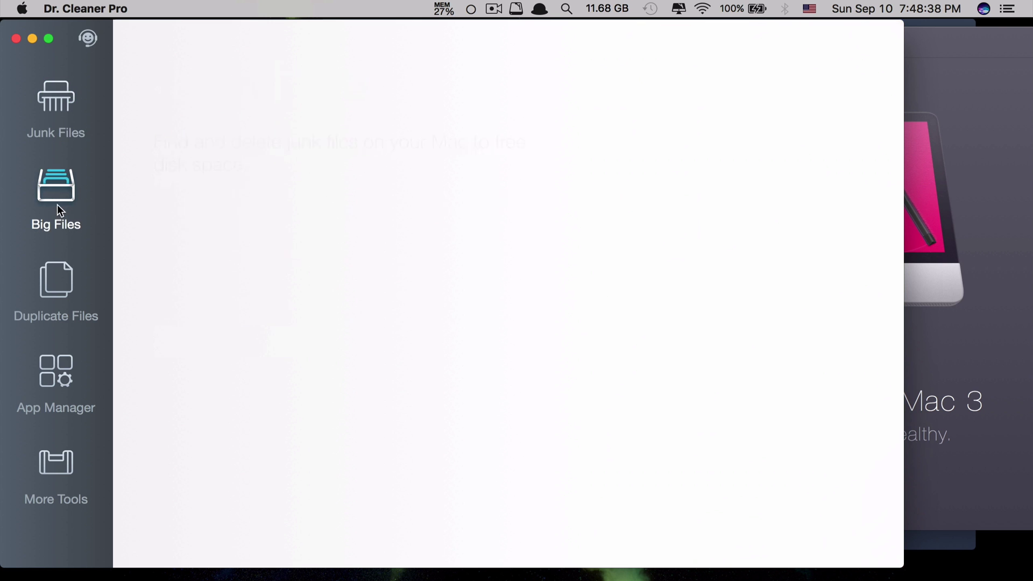
left_click(61, 125)
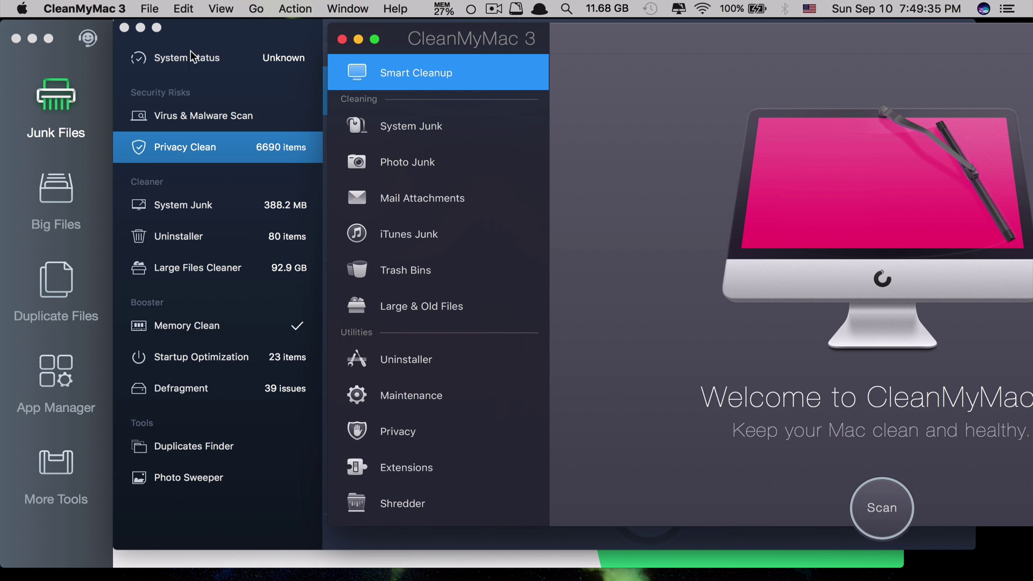
Bring Dr. Cleaner Pro to the front again and go through Big Files, Duplicate Files, App Manager and More Tools.
left_click(44, 61)
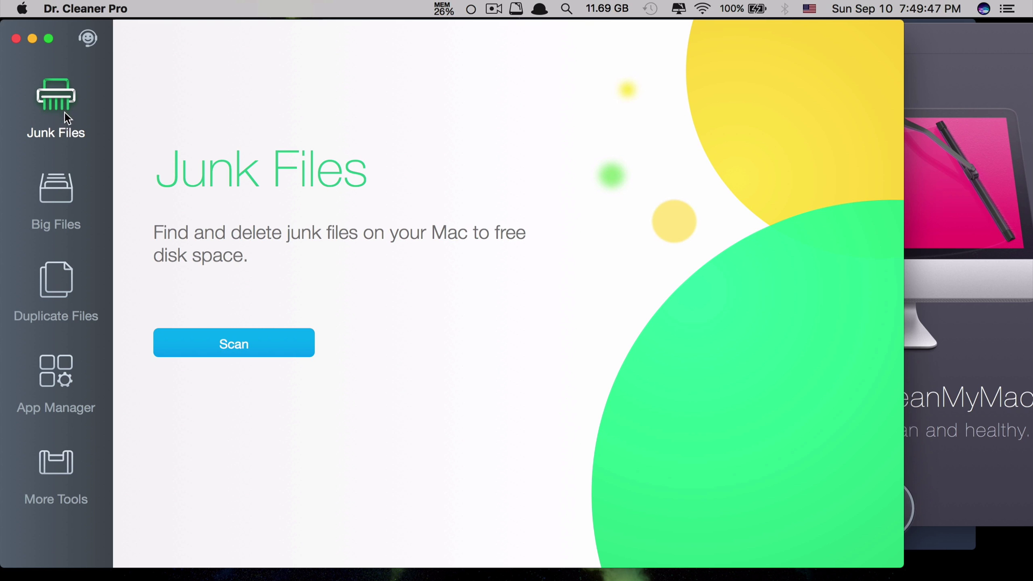
left_click(62, 192)
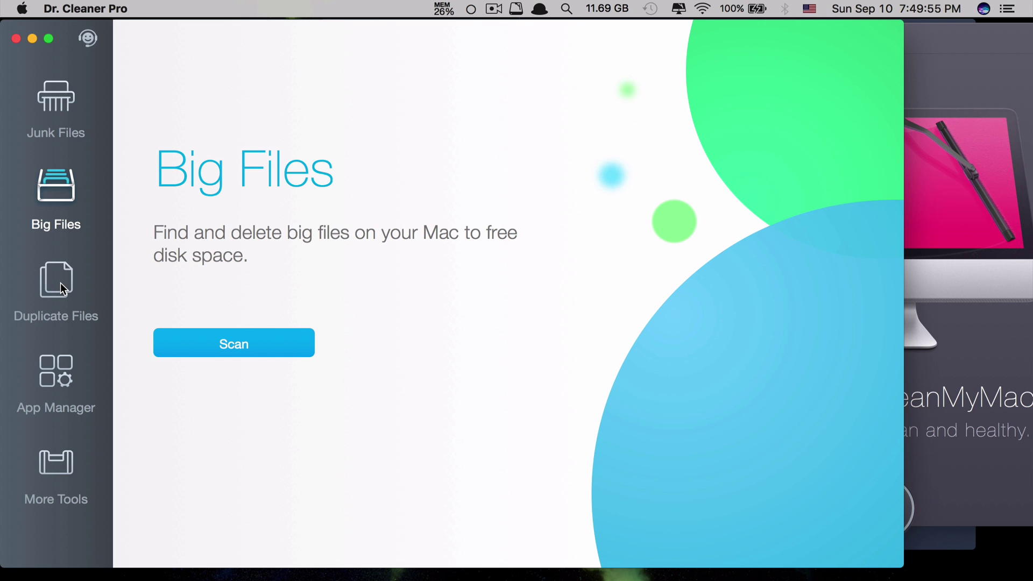
left_click(60, 283)
left_click(59, 368)
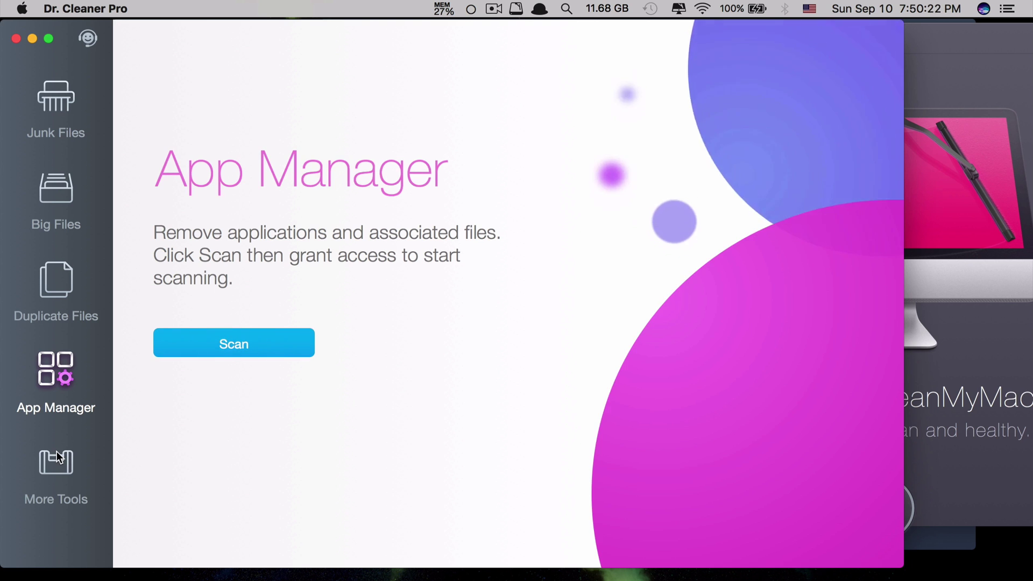
left_click(58, 455)
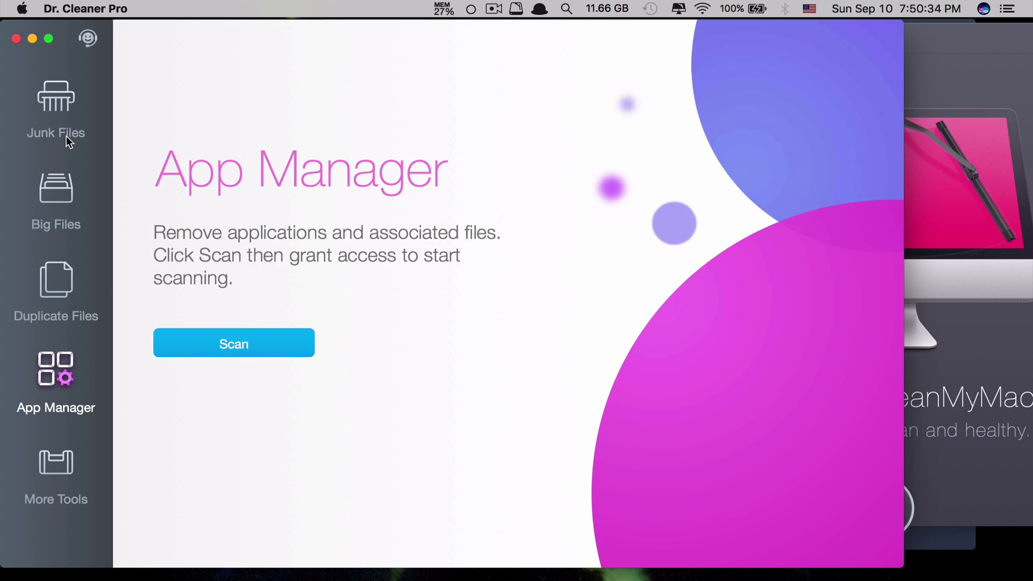
Go through the Junk Files, Big Files, Duplicate Files and App Manager sections of Dr. Cleaner Pro.
left_click(58, 142)
left_click(49, 186)
left_click(49, 276)
left_click(54, 372)
left_click(62, 108)
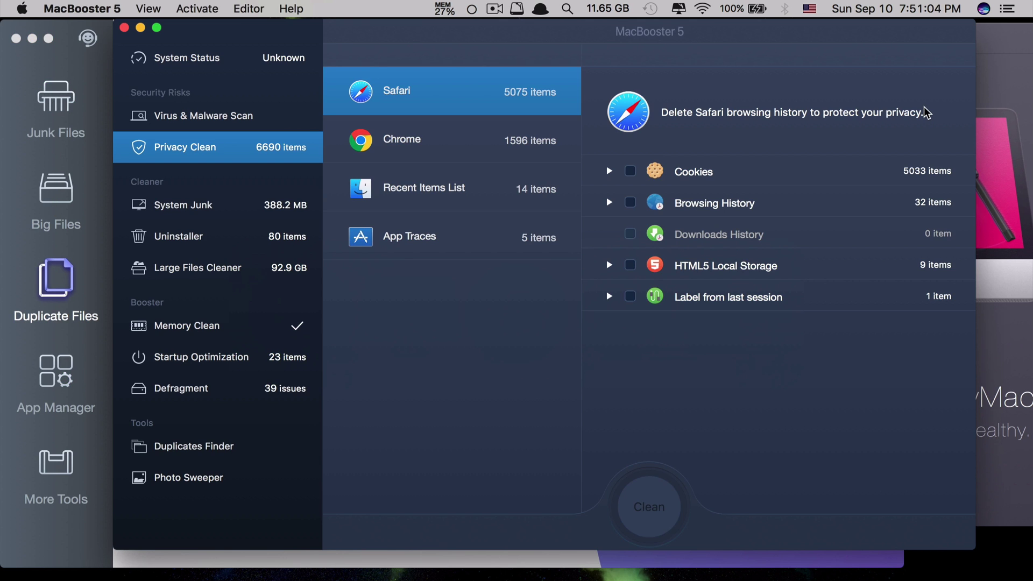
In MacBooster 5, view System Status, Virus & Malware Scan and Privacy Clean, including its Recent Items List and App Traces.
left_click(235, 61)
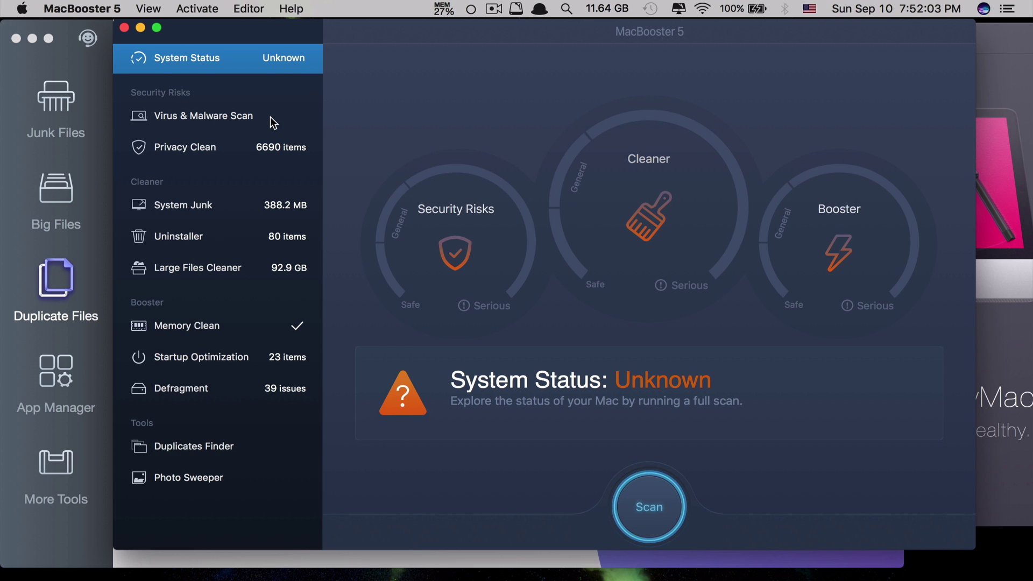
left_click(270, 117)
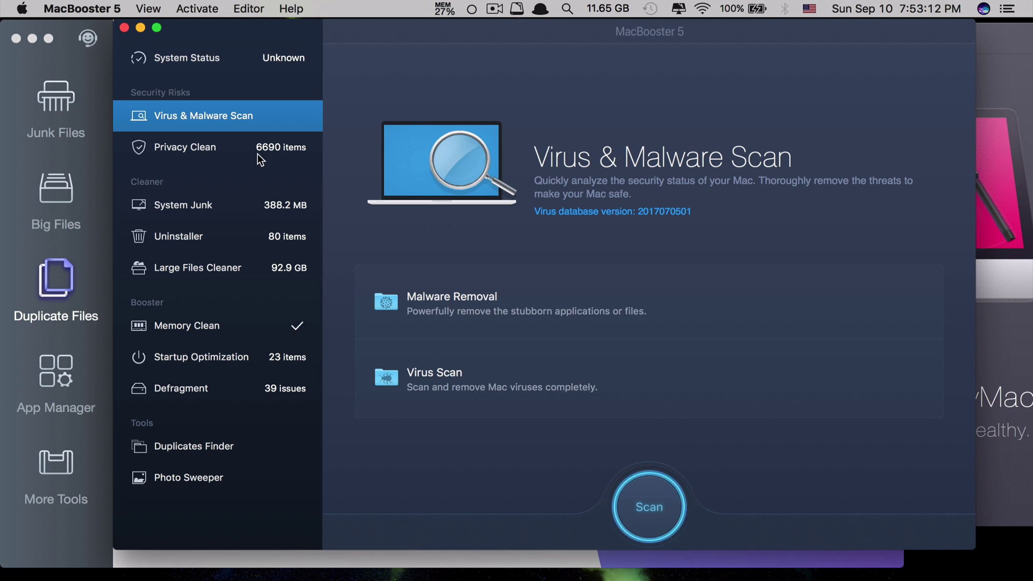
left_click(259, 156)
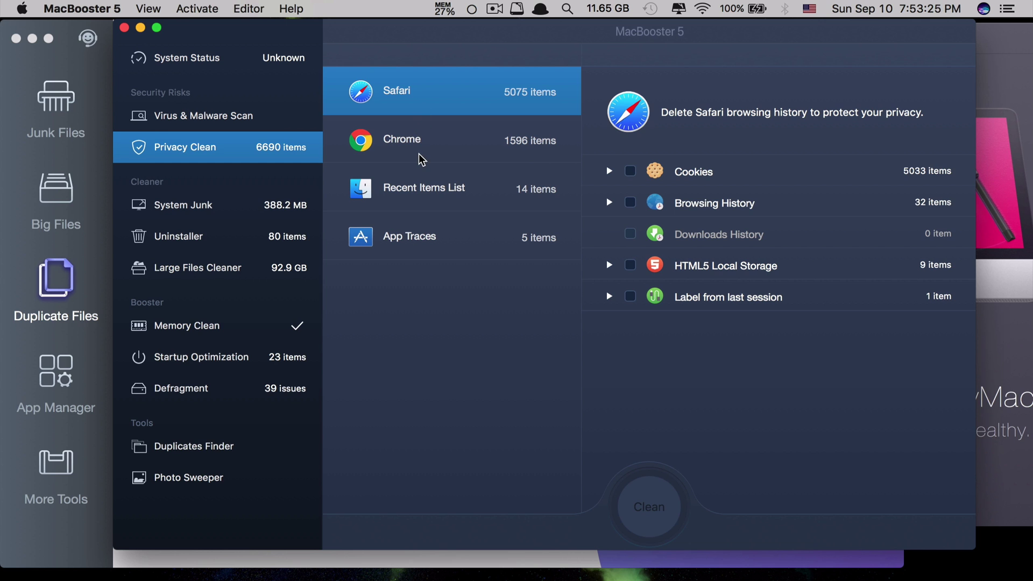
left_click(434, 200)
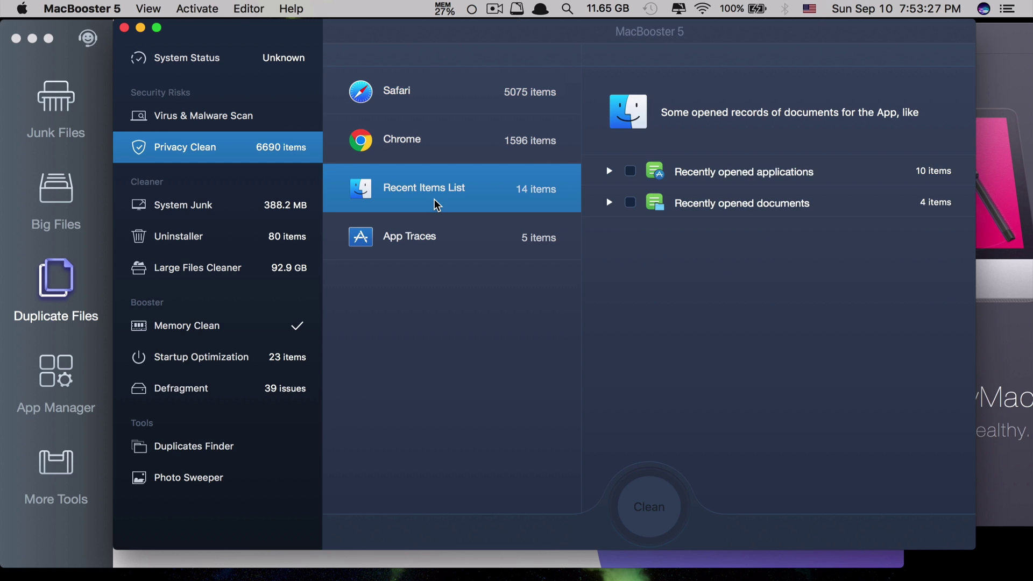
left_click(434, 236)
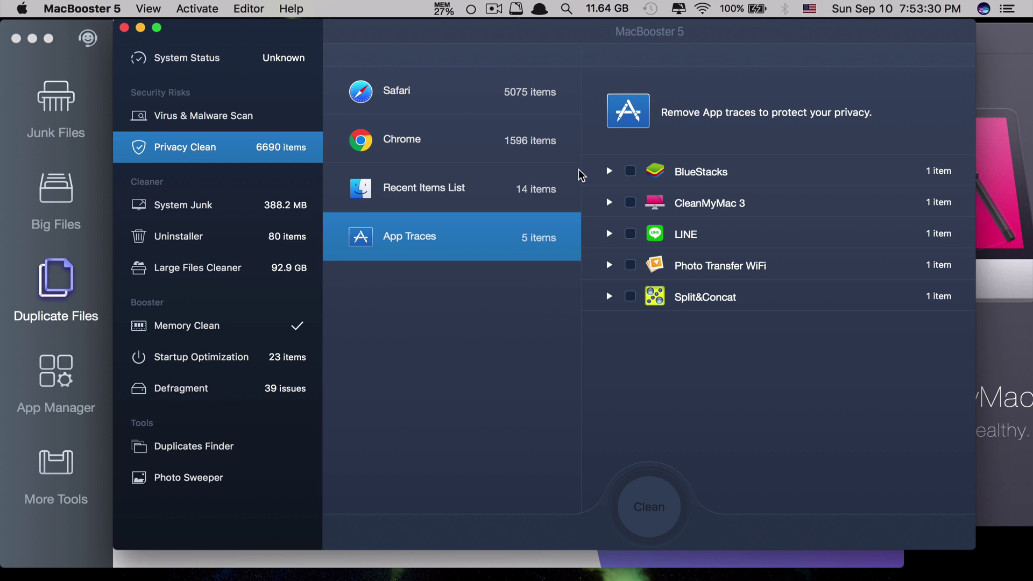
View the System Junk breakdown and browse the application list in the Uninstaller.
left_click(218, 206)
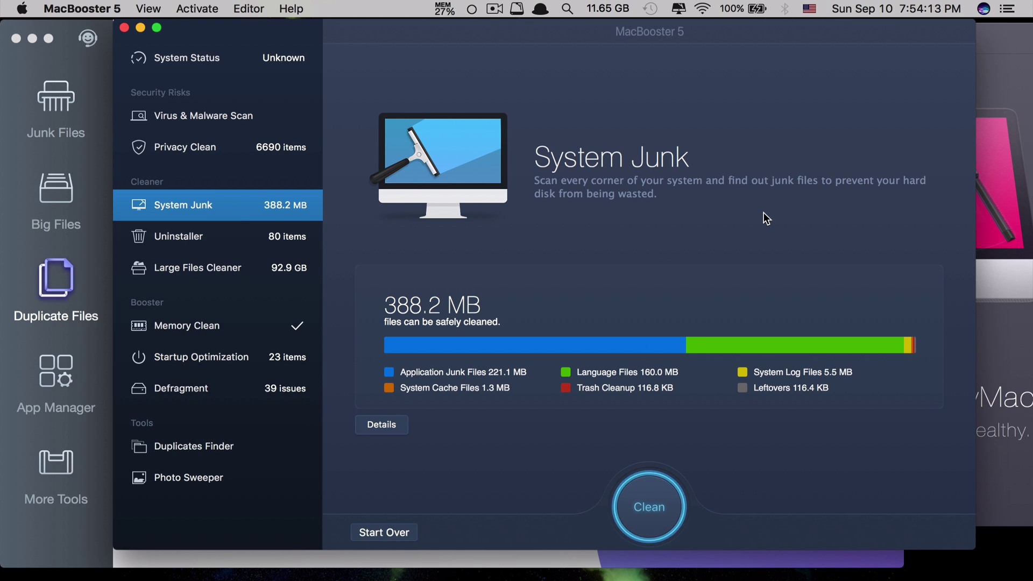
left_click(241, 241)
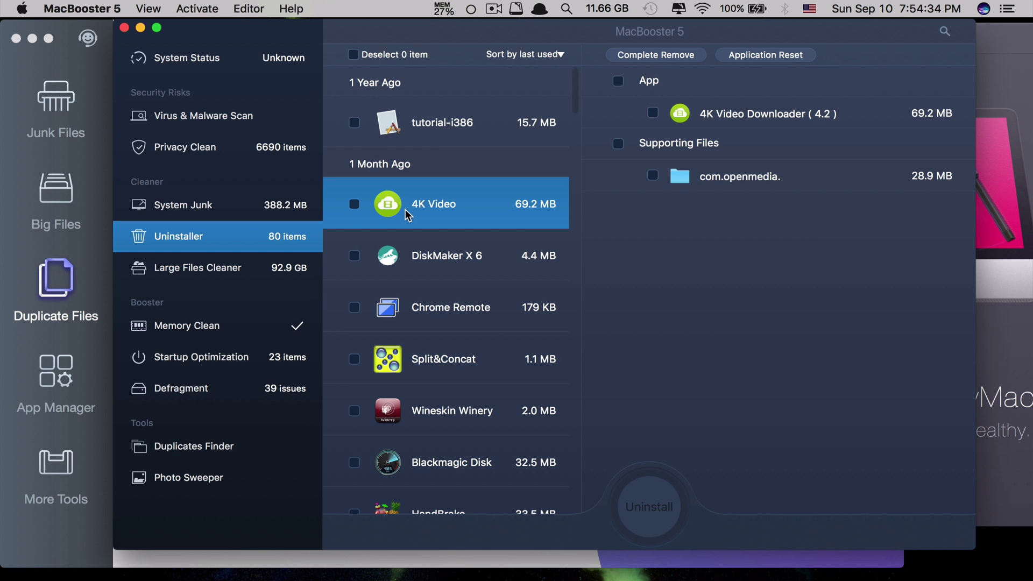
scroll(424, 276, "down", 7)
scroll(424, 276, "down", 10)
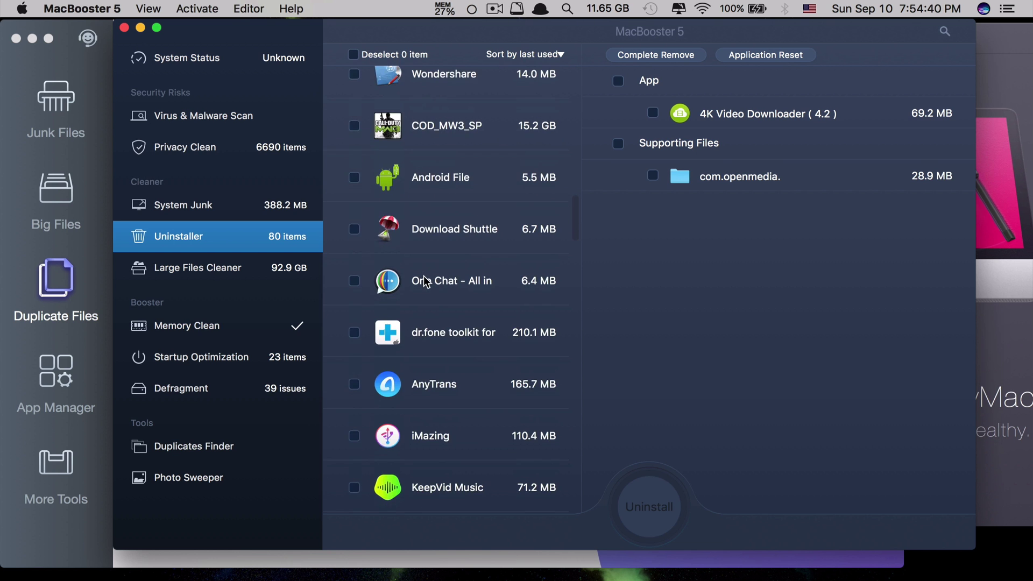
Select iMazing in the Uninstaller and mark only its Preferences and Supporting Files for removal, leaving the app itself unmarked.
left_click(431, 222)
left_click(619, 81)
left_click(619, 143)
left_click(619, 239)
mouse_move(663, 264)
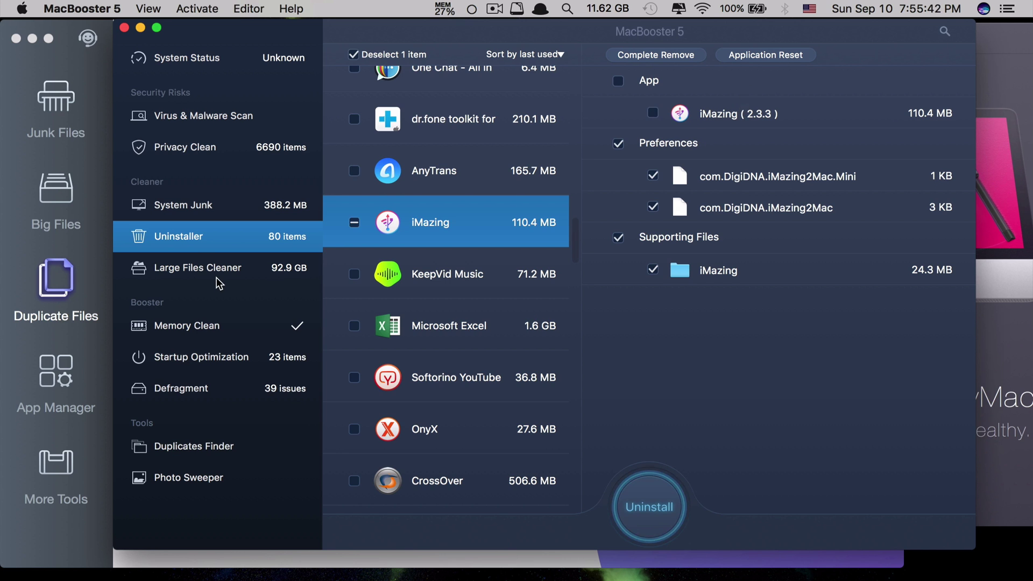
Look through the Large Files Cleaner list and view the Memory Clean section.
left_click(217, 276)
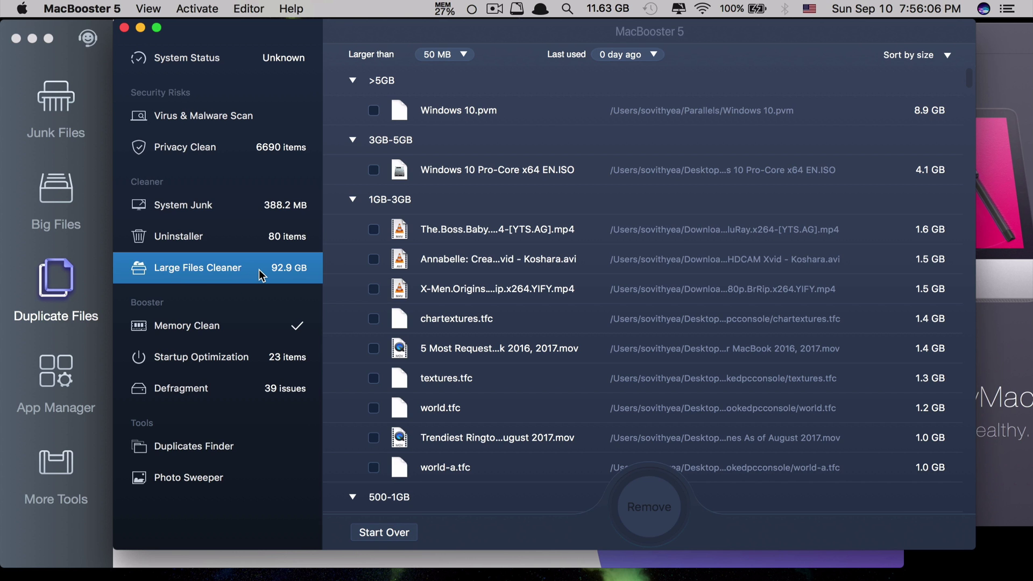
scroll(480, 299, "down", 5)
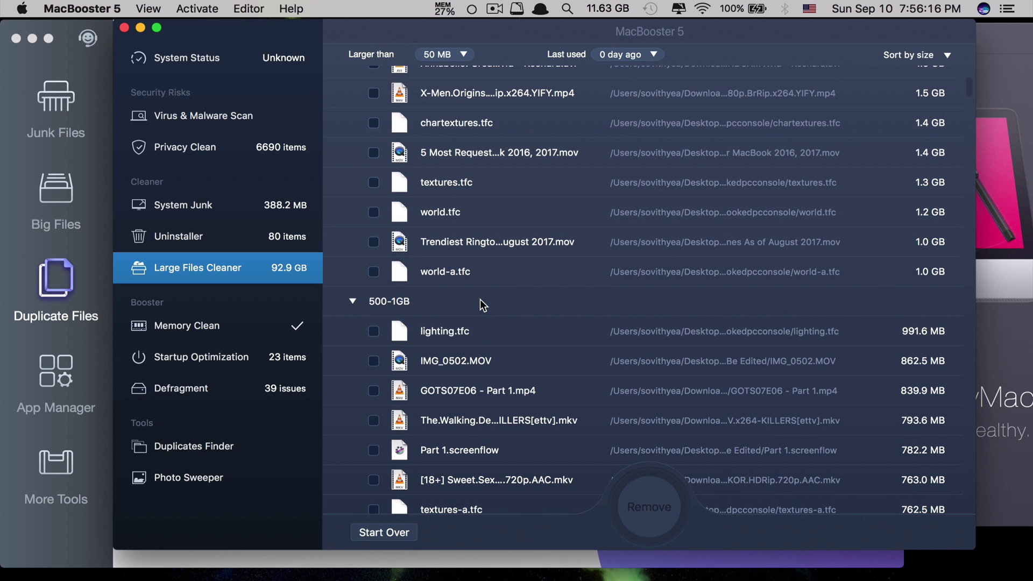
left_click(209, 319)
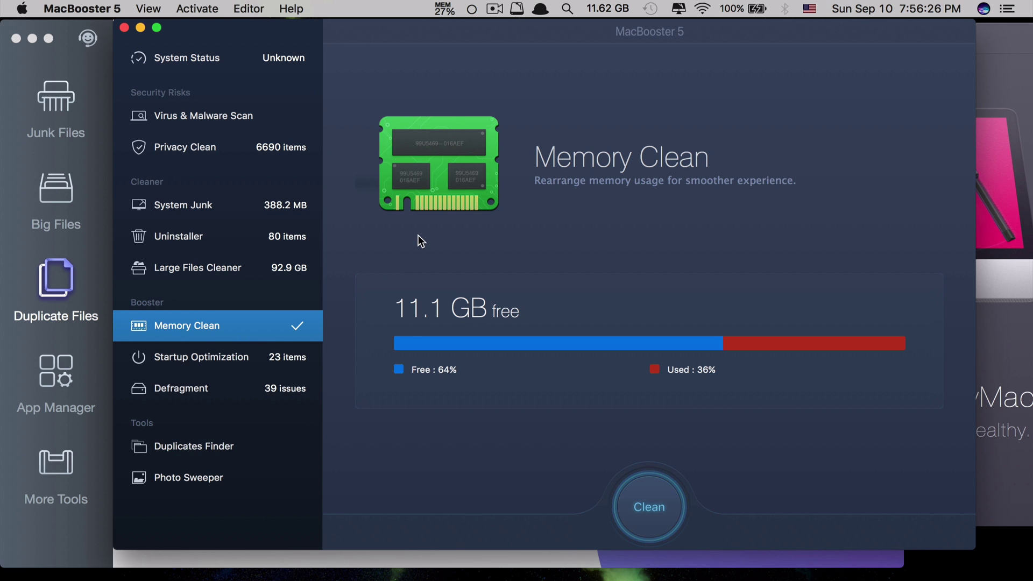
Examine the Startup Optimization items, marking iTunesHelper as an example and clearing the mark again.
left_click(237, 357)
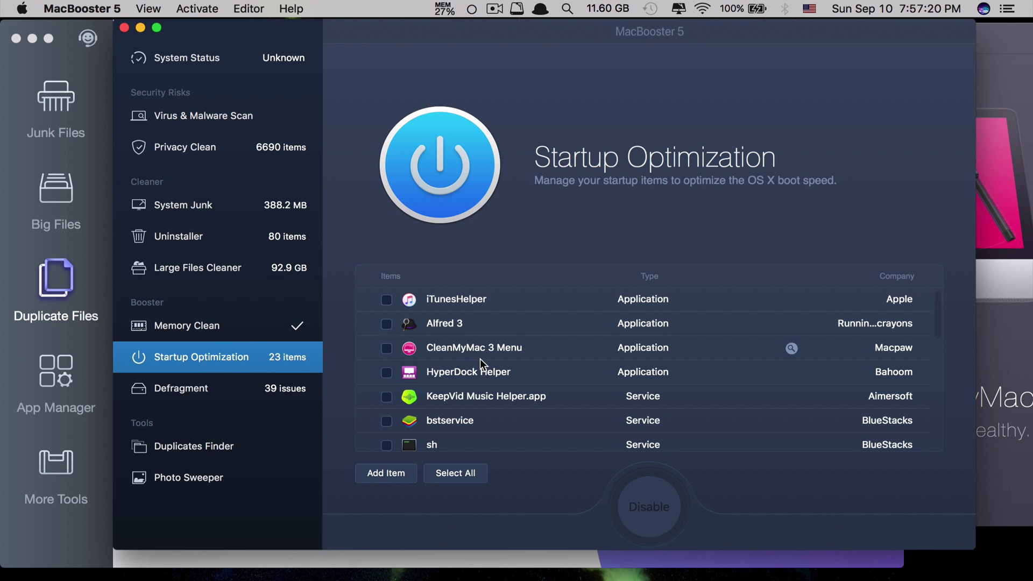
scroll(482, 354, "down", 5)
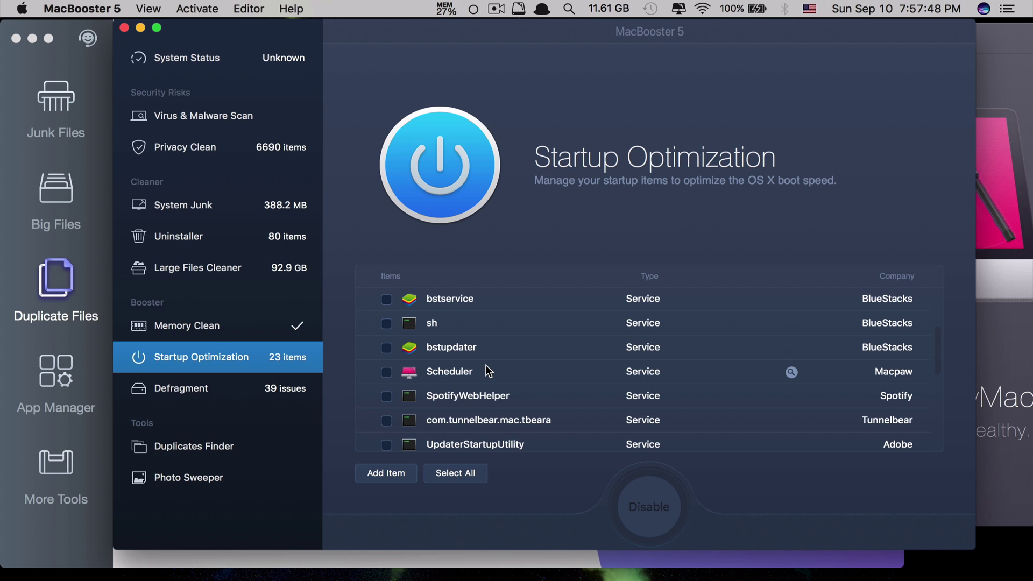
scroll(486, 365, "up", 5)
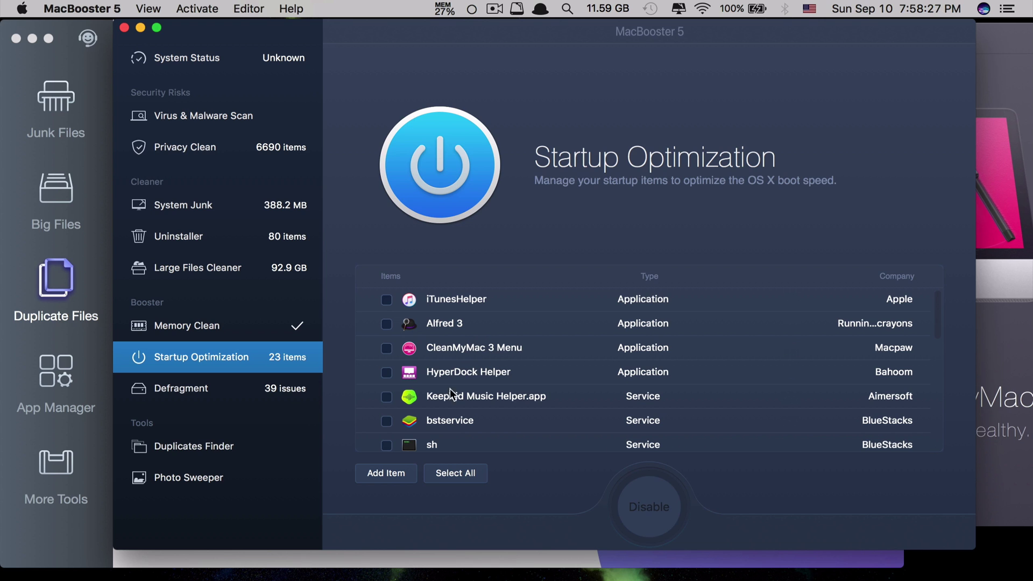
left_click(390, 301)
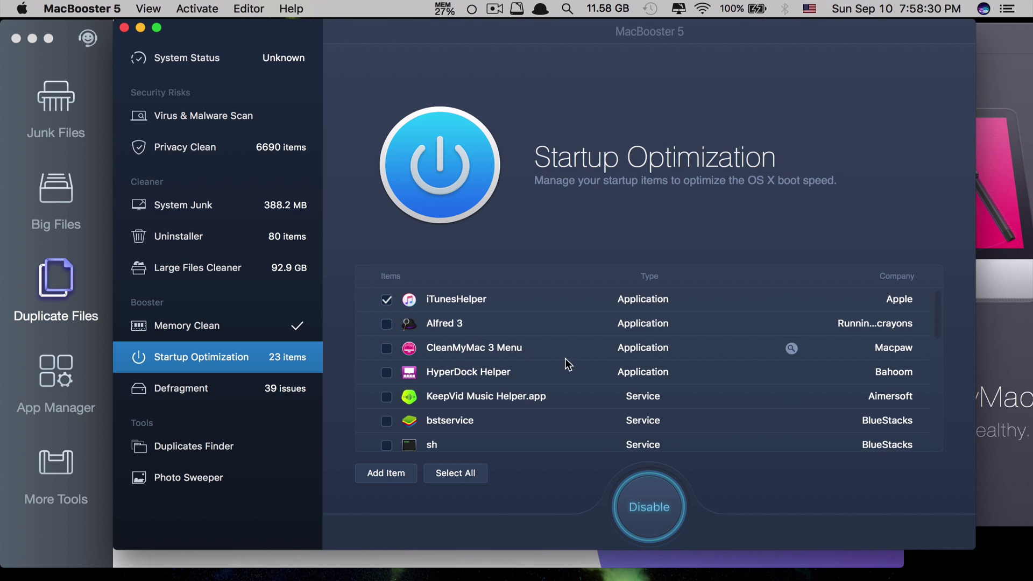
left_click(399, 300)
scroll(493, 413, "down", 8)
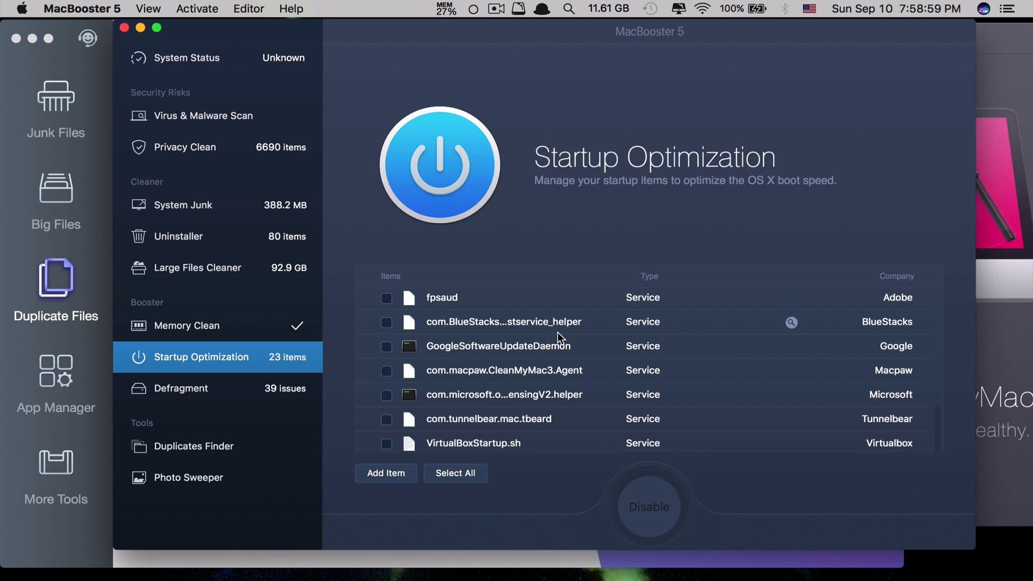
View the Defragment, Duplicates Finder and Photo Sweeper sections.
left_click(263, 394)
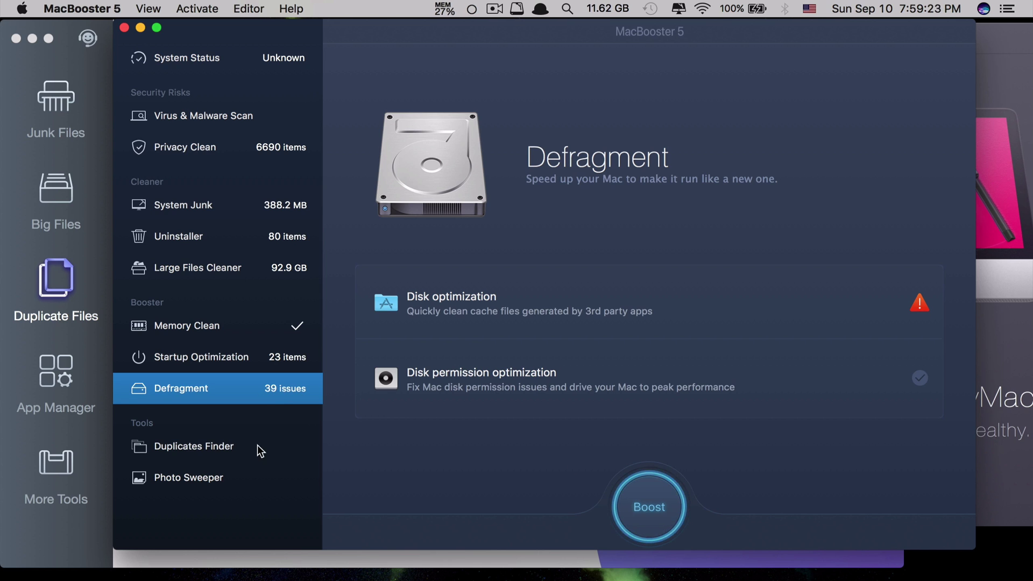
left_click(258, 449)
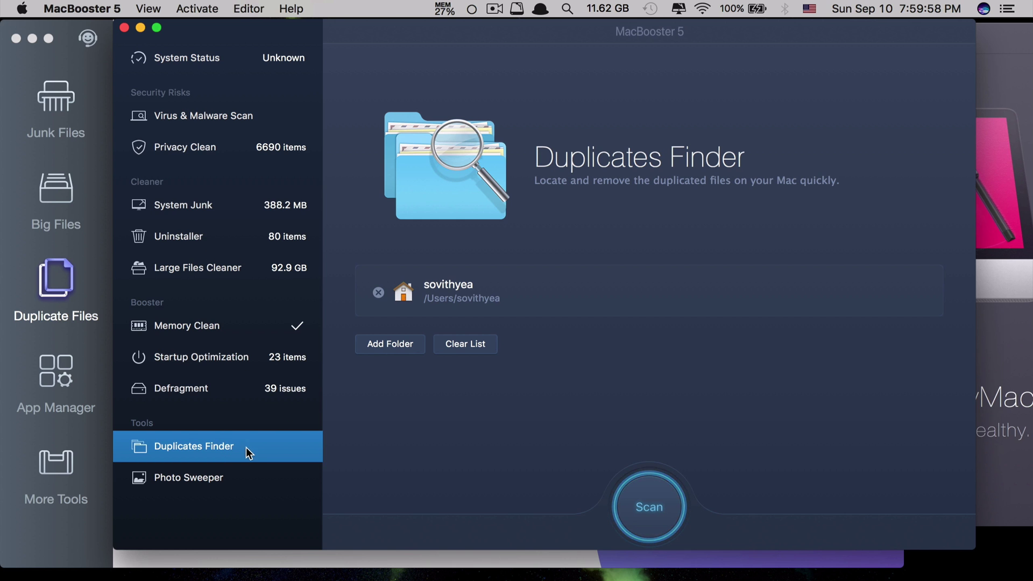
left_click(240, 482)
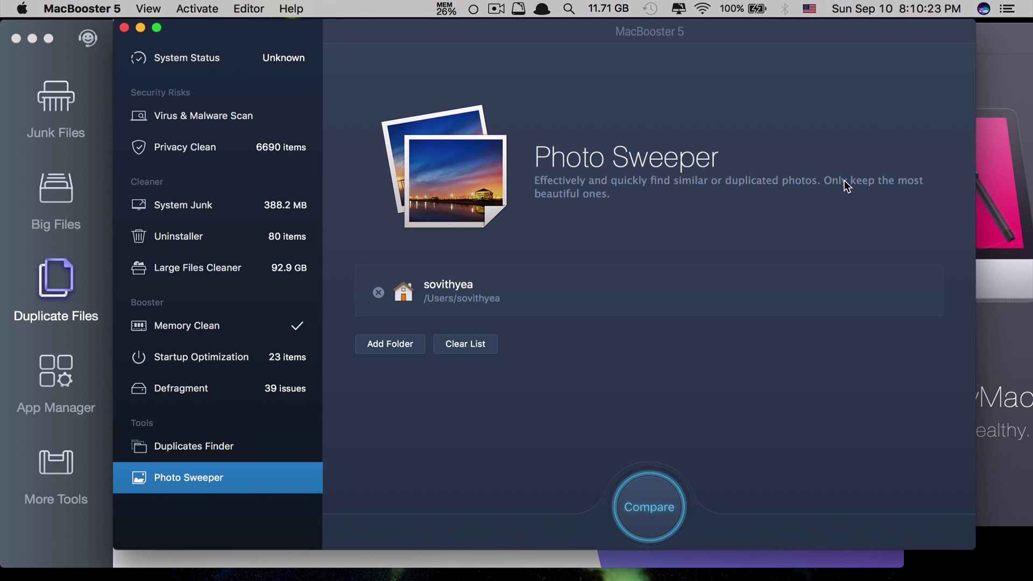
Switch to CleanMyMac 3 and move its window so that more of the Smart Cleanup page is on screen.
key("super+Tab")
key("super+Tab")
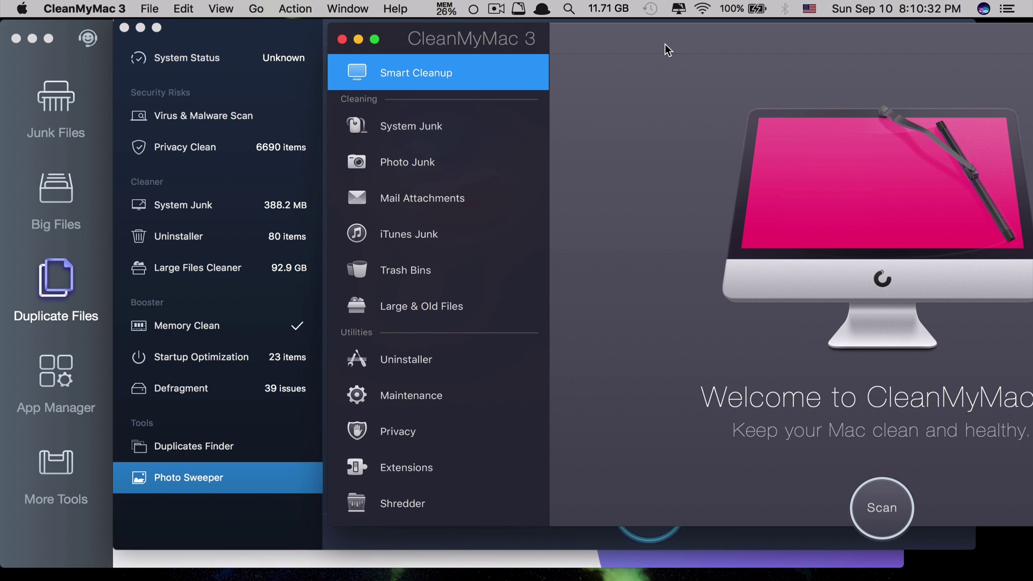
left_click_drag(605, 36, 495, 33)
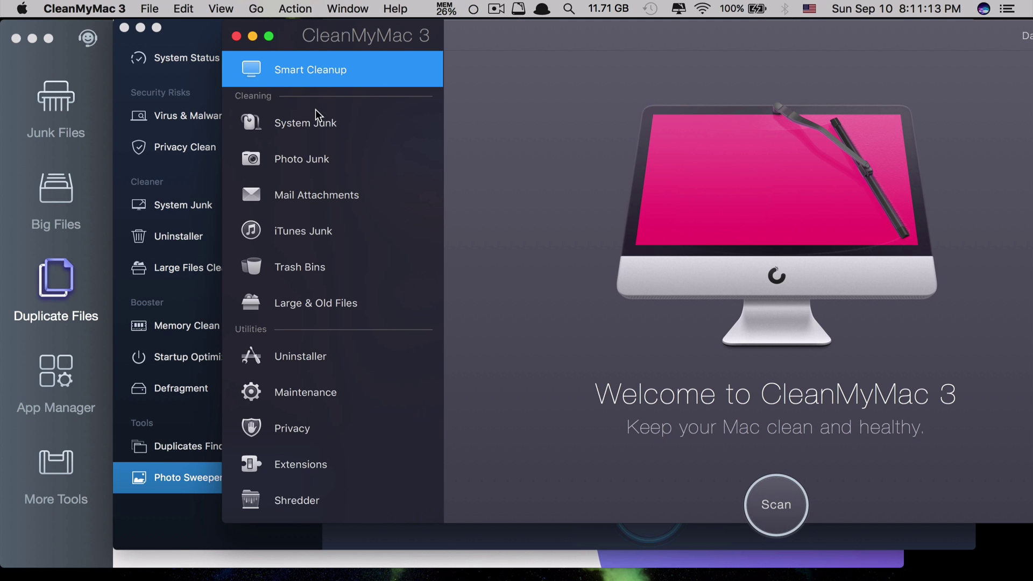
Go through the CleanMyMac 3 cleaning modules from System Junk to Large & Old Files and return to System Junk.
left_click(318, 127)
left_click(305, 160)
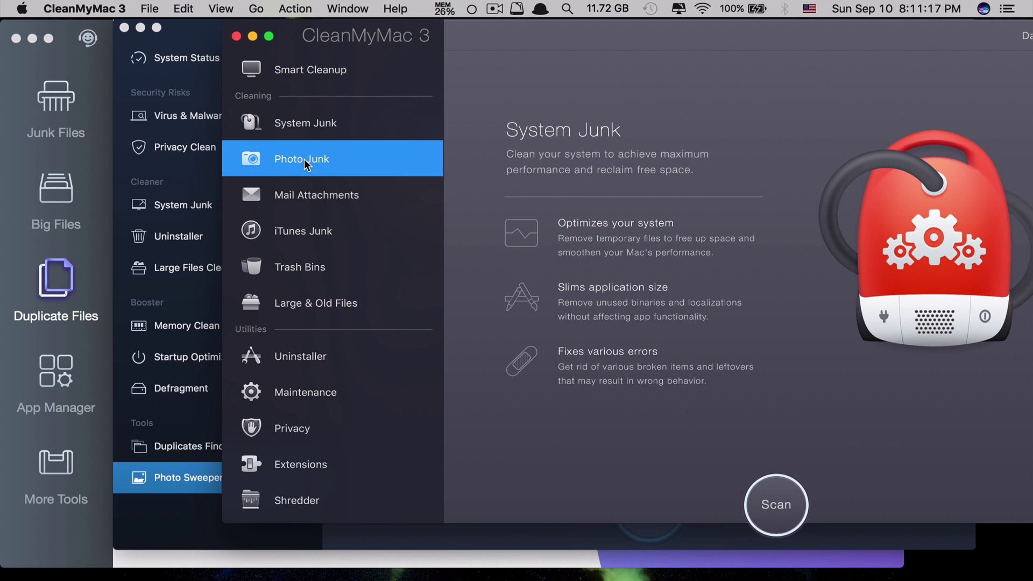
left_click(315, 199)
left_click(323, 131)
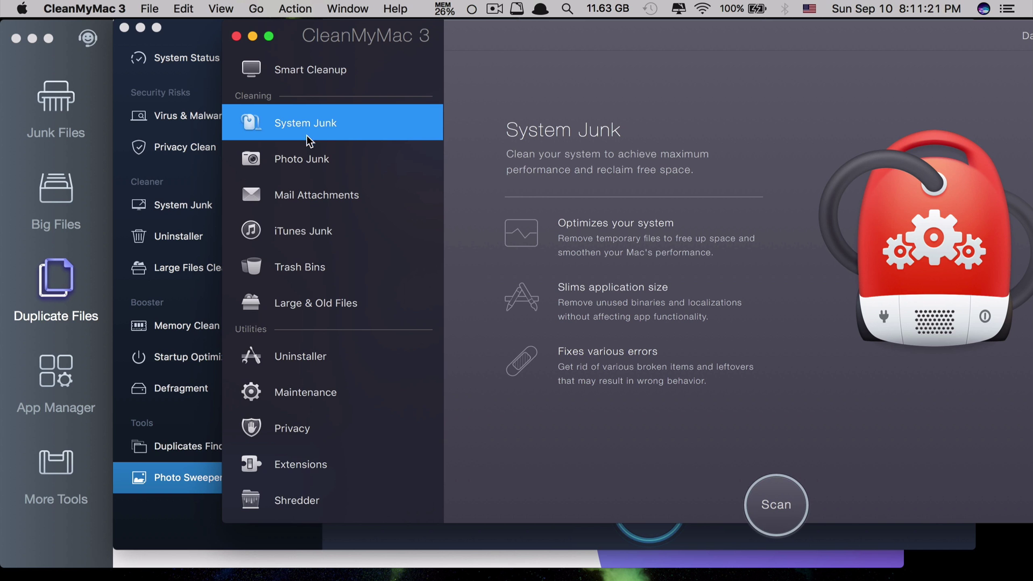
left_click(330, 168)
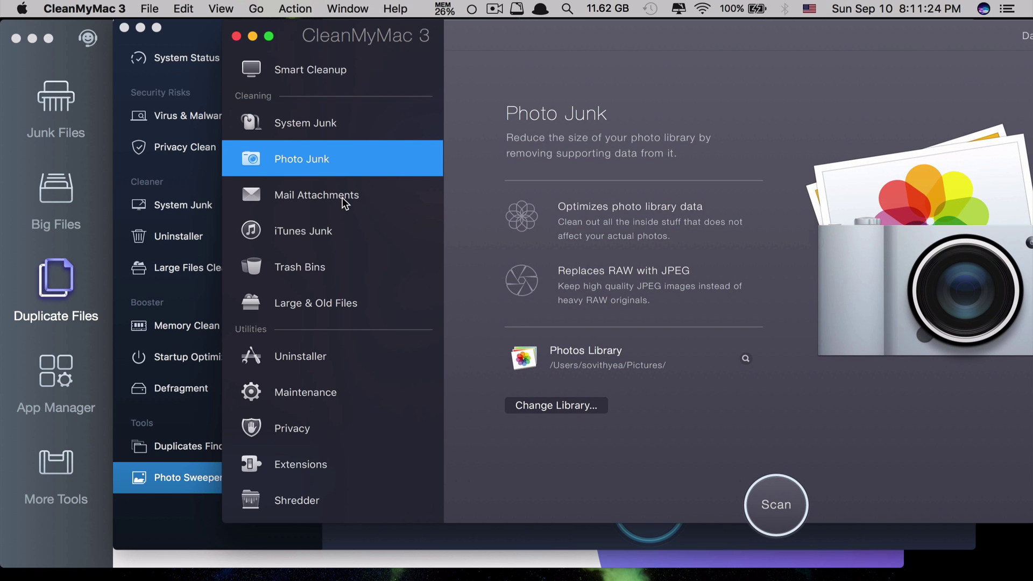
left_click(345, 230)
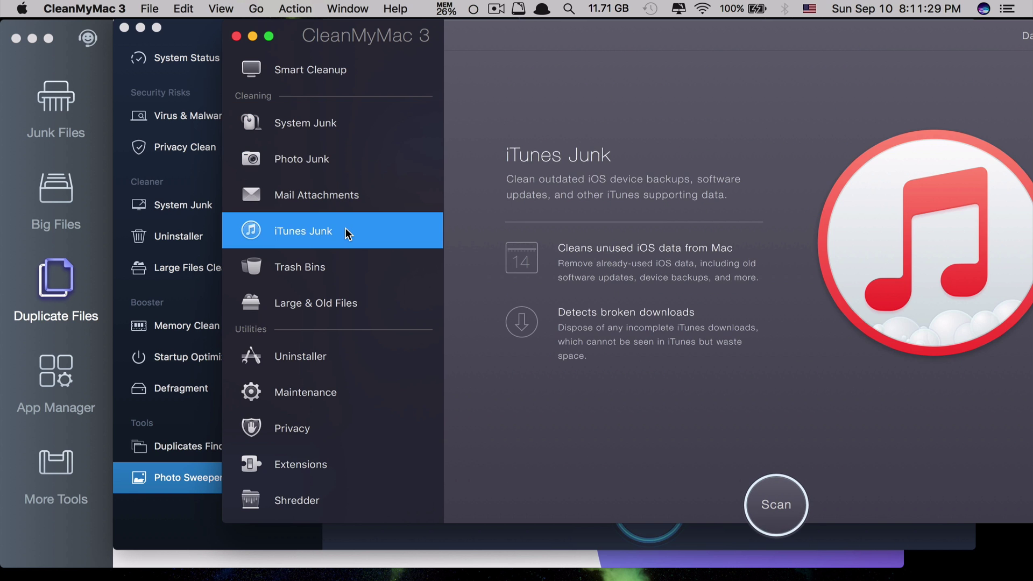
left_click(359, 265)
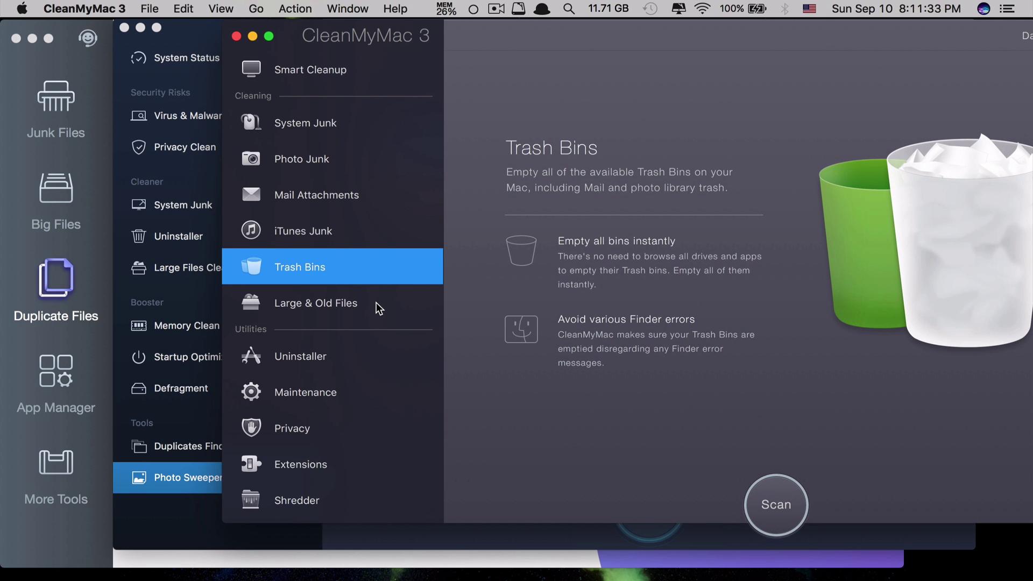
left_click(376, 304)
left_click(361, 130)
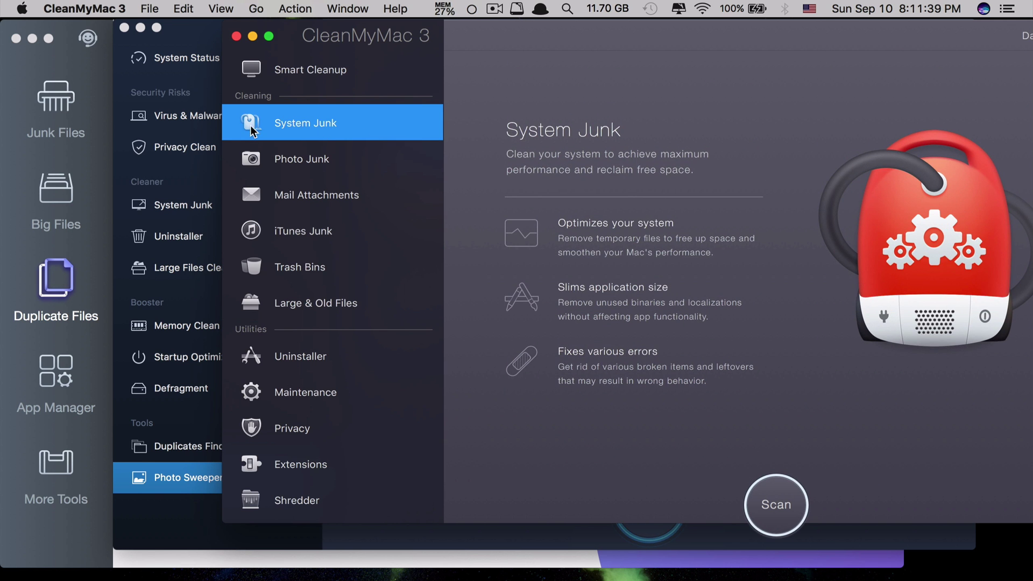
Reposition the CleanMyMac 3 window beside MacBooster 5's section list and view Photo Junk, Mail Attachments and Trash Bins.
left_click_drag(325, 36, 440, 33)
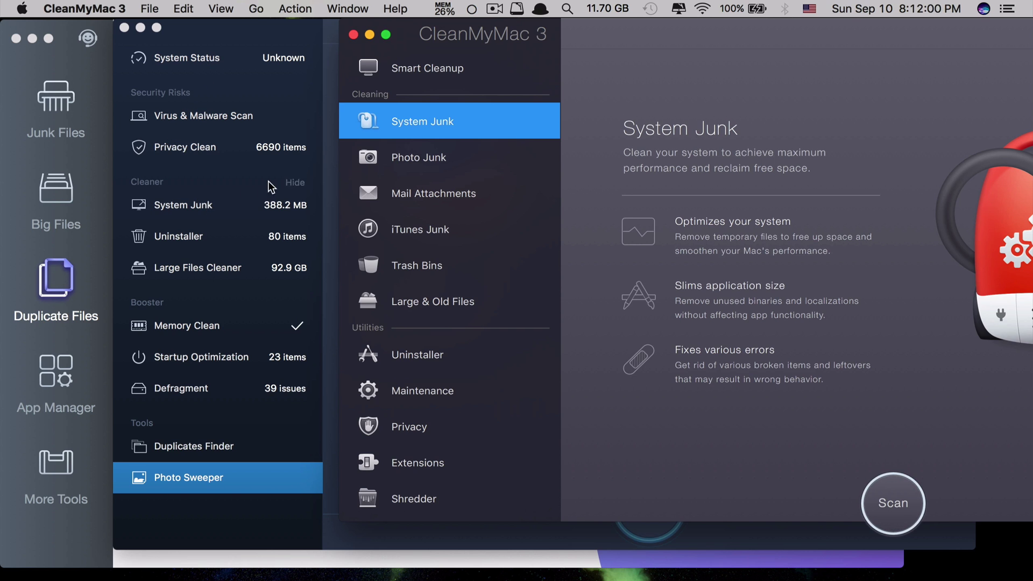
left_click(414, 157)
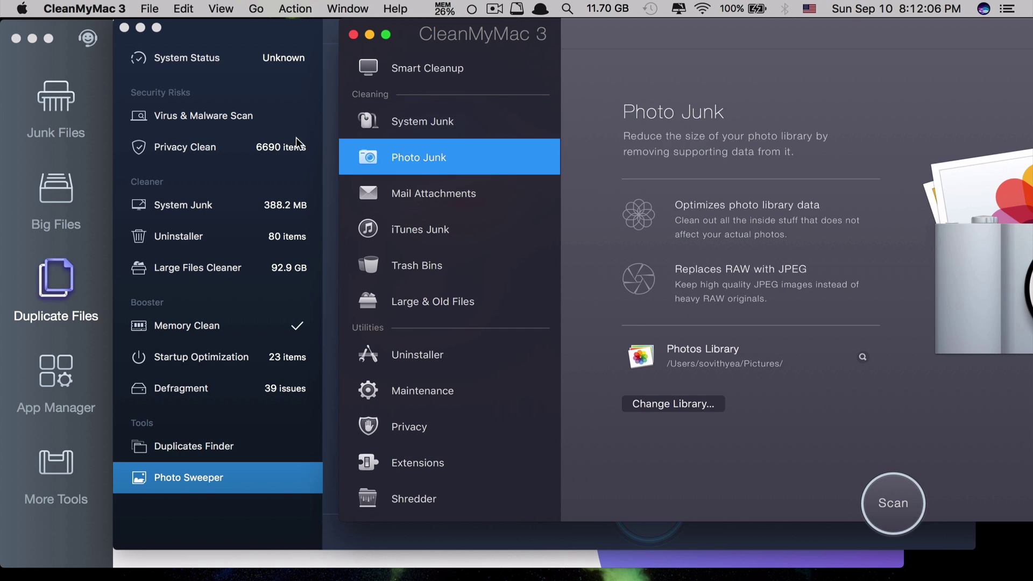
left_click_drag(423, 191, 387, 191)
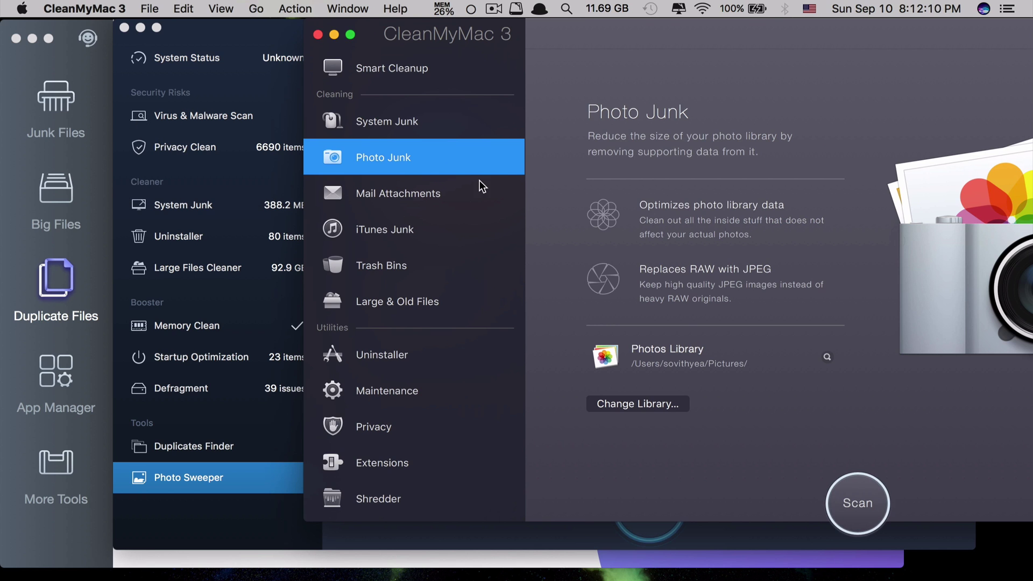
left_click_drag(635, 168, 584, 168)
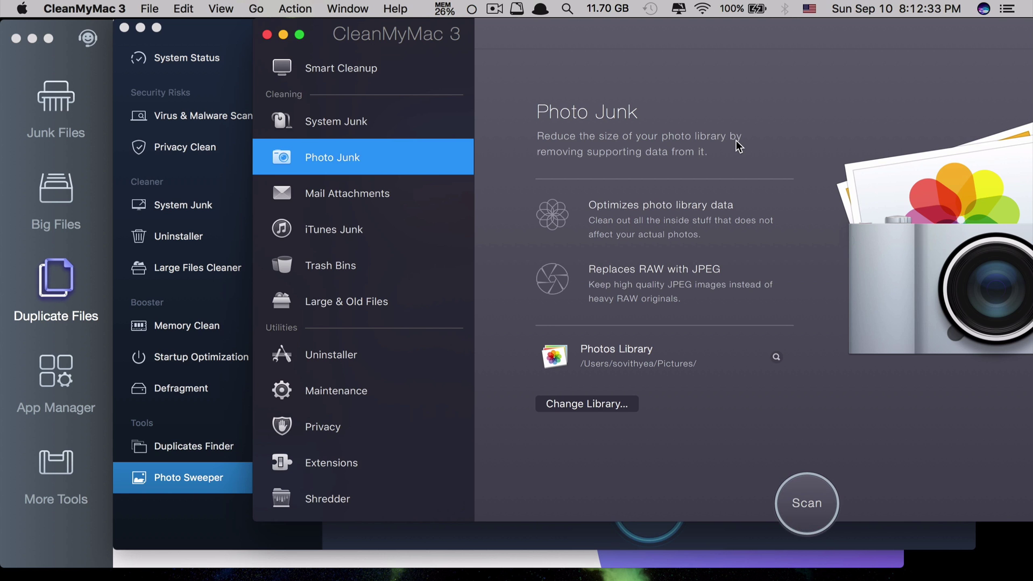
left_click(437, 189)
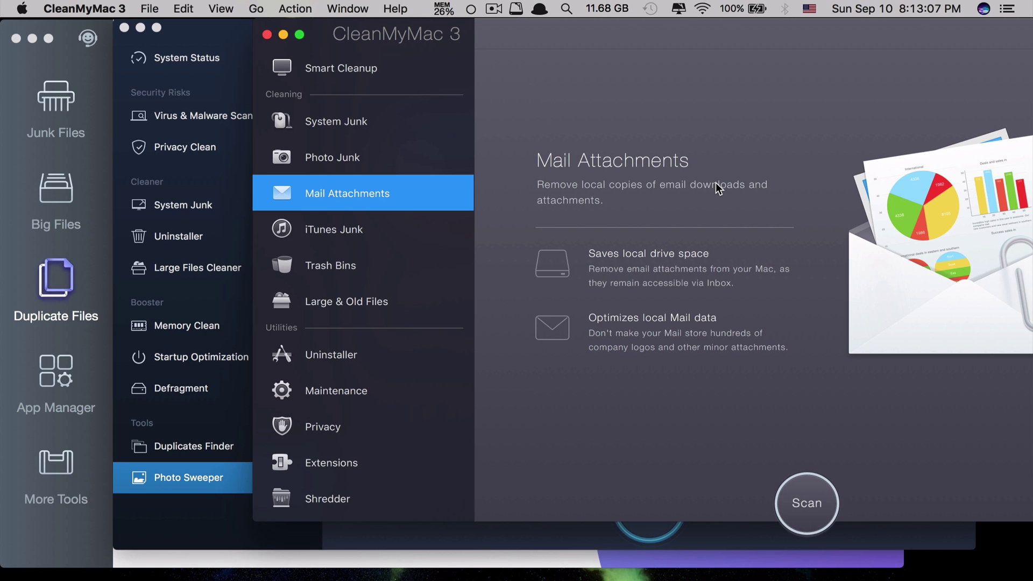
left_click(396, 276)
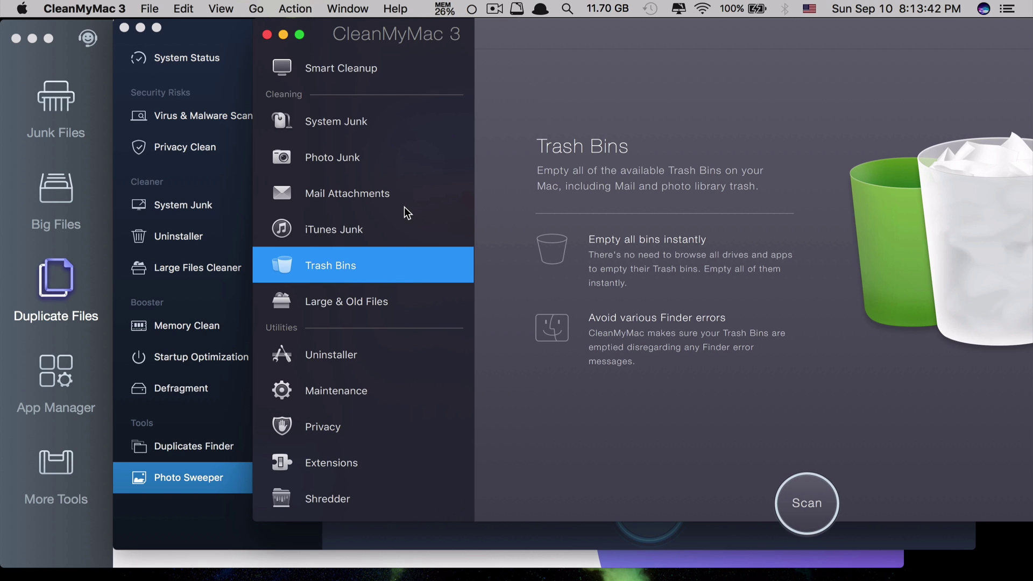
Bring up the Empty Trash option for the Trash in the Dock.
mouse_move(21, 578)
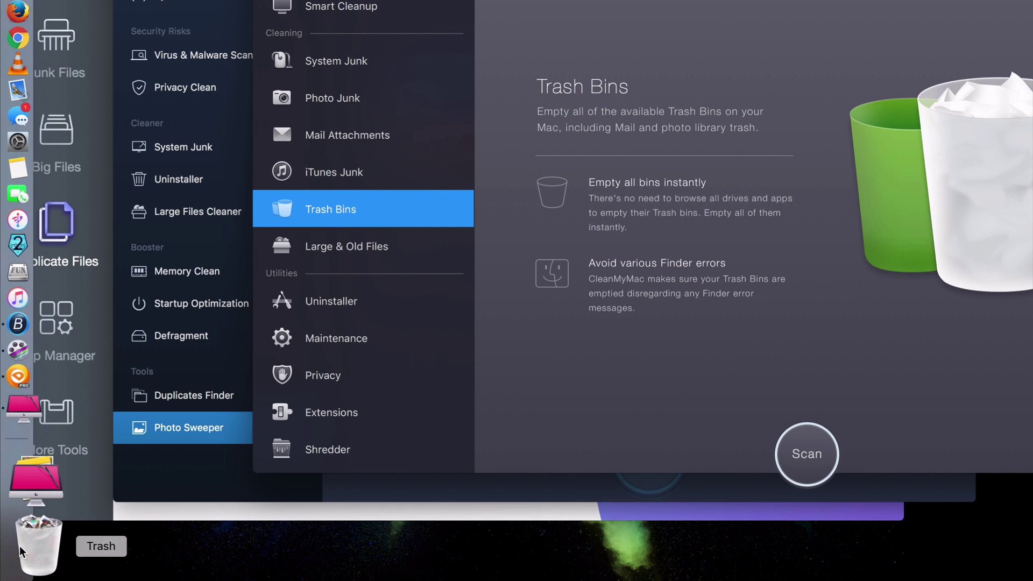
right_click(21, 552)
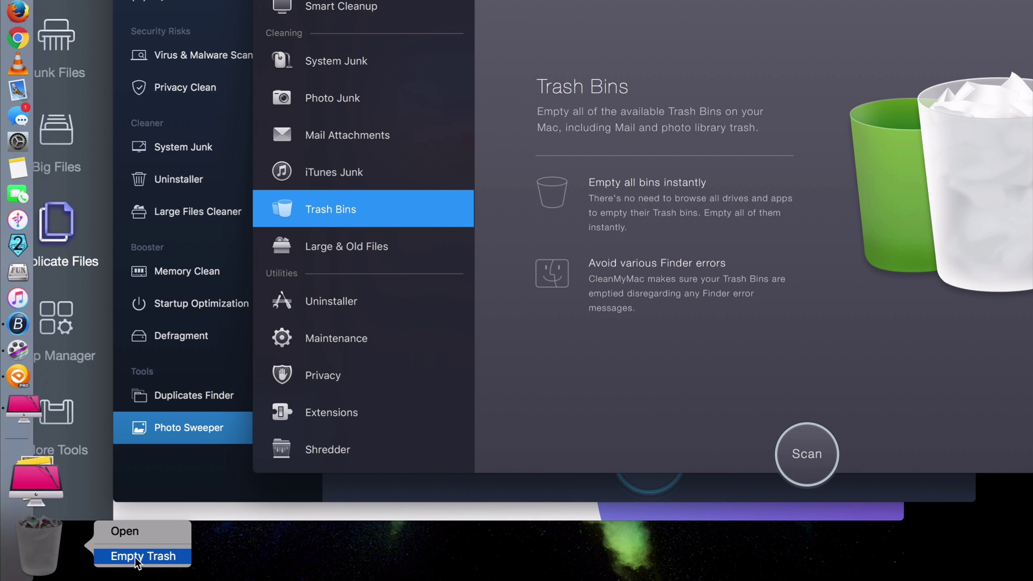
left_click(137, 557)
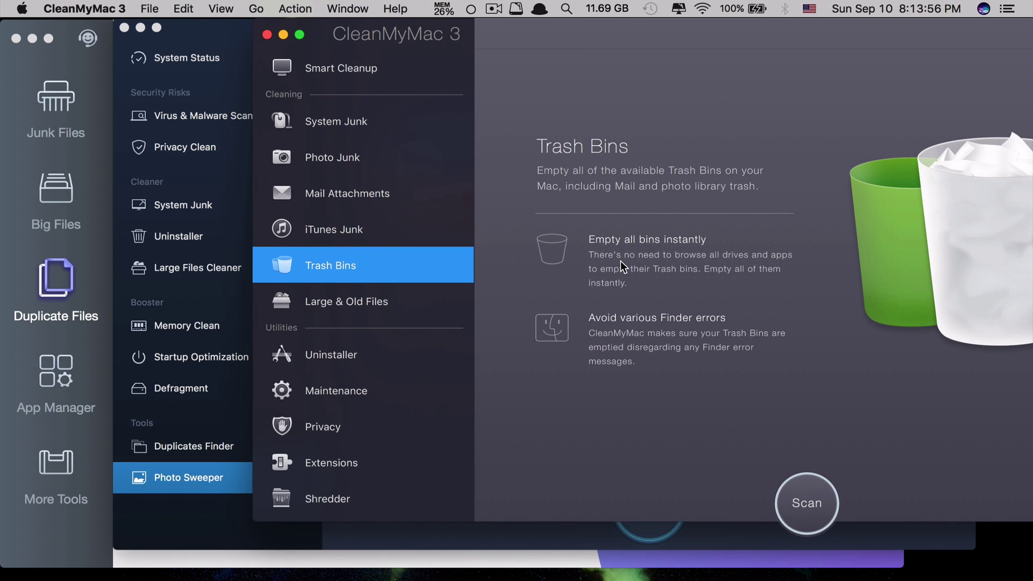
View the Large & Old Files, Uninstaller and Maintenance modules, including the Verify Startup Disk and Repair Disk Permissions tasks.
left_click(390, 295)
left_click(383, 358)
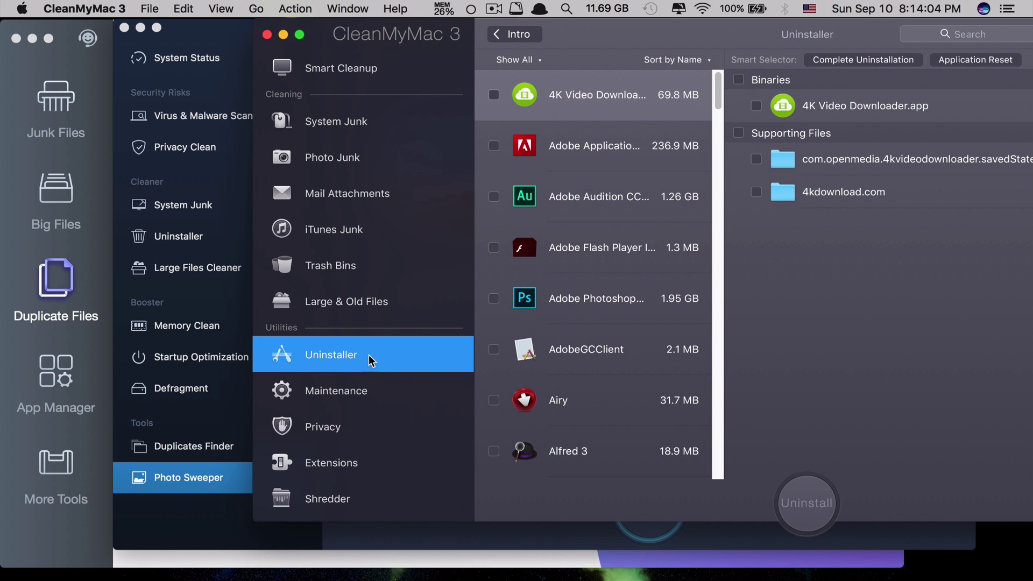
left_click(357, 394)
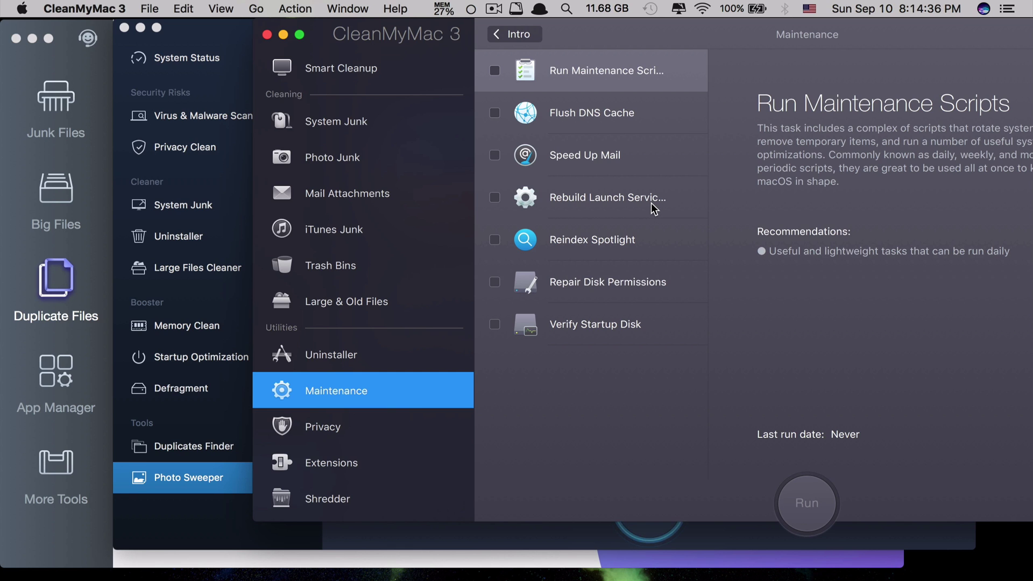
left_click(628, 335)
left_click(630, 287)
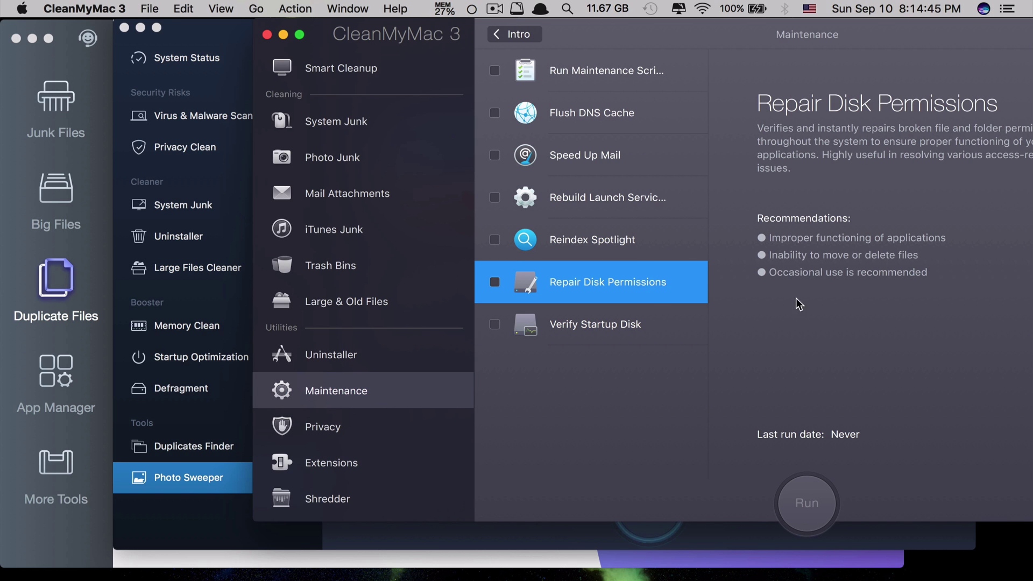
Compare the Privacy module in CleanMyMac 3 with Privacy Clean in MacBooster 5, ending back in CleanMyMac 3.
left_click(373, 418)
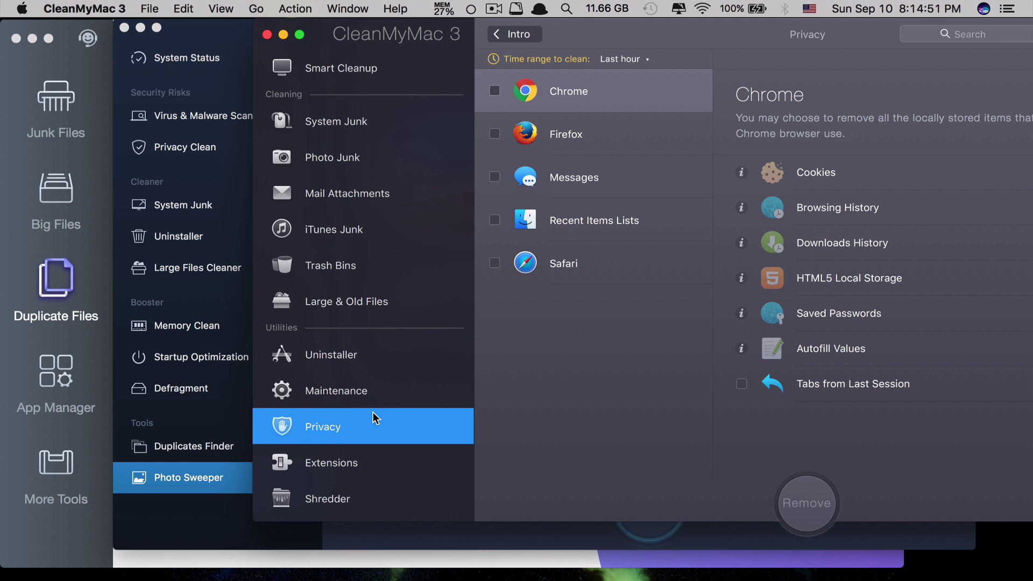
left_click(188, 115)
left_click(185, 147)
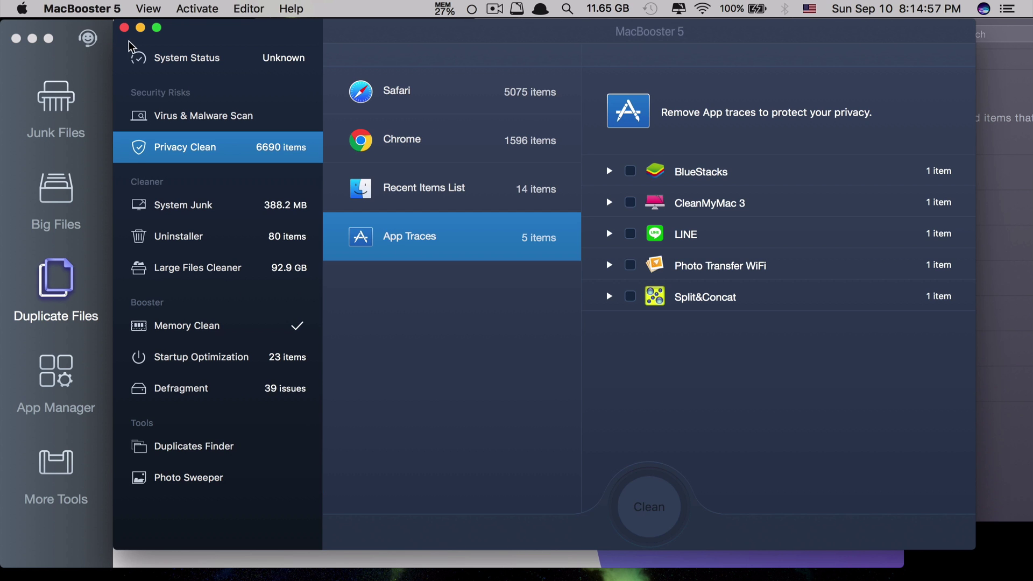
key("super+Tab")
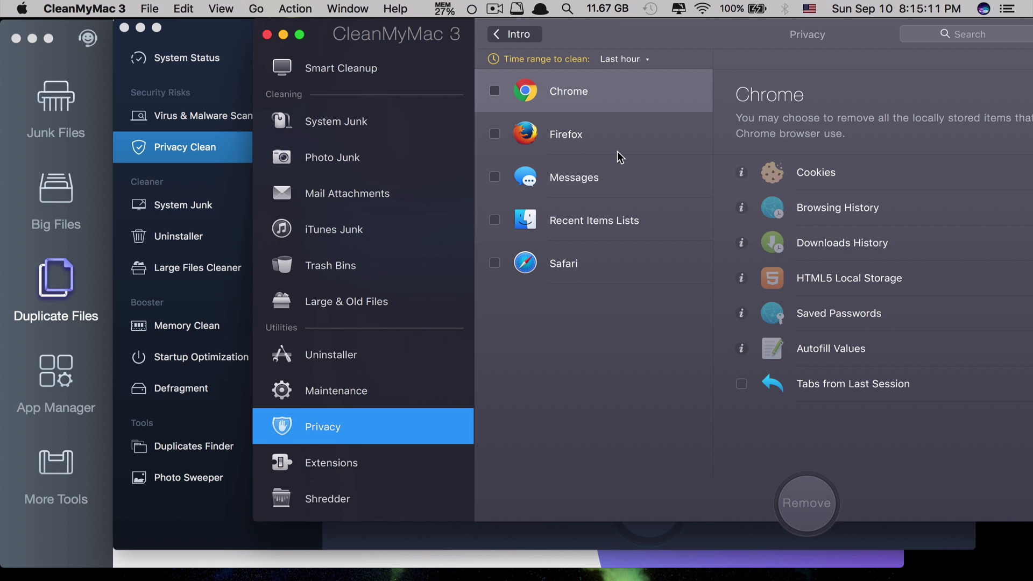
left_click(205, 39)
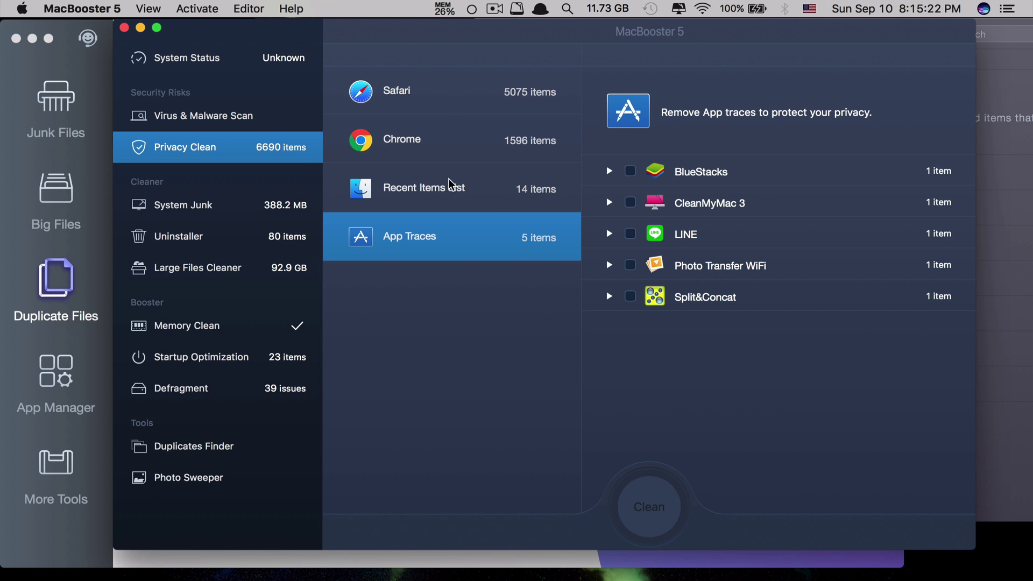
left_click(1015, 197)
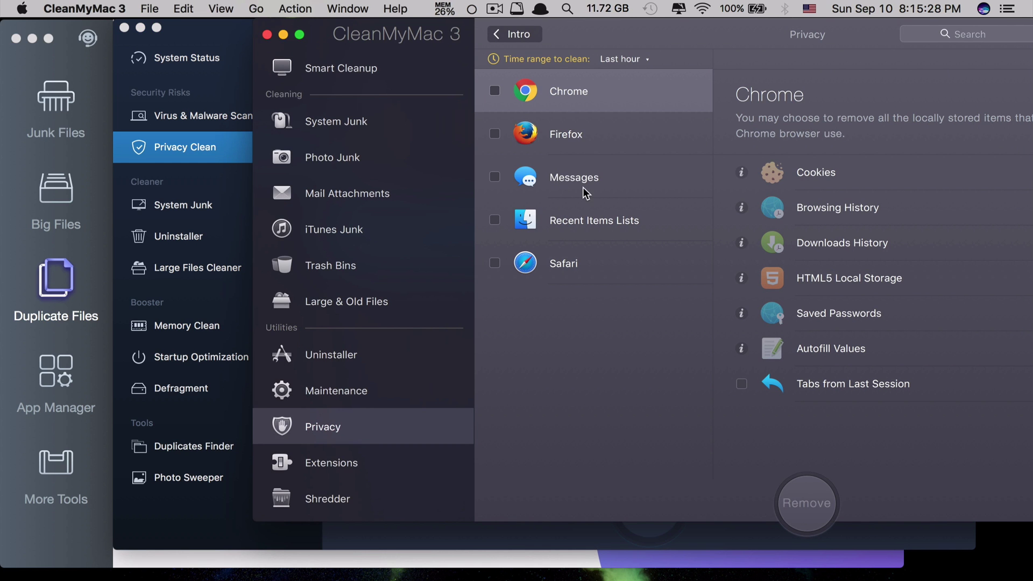
View the Chrome extensions and the Shredder module in CleanMyMac 3, and Startup Optimization in MacBooster 5.
left_click(387, 462)
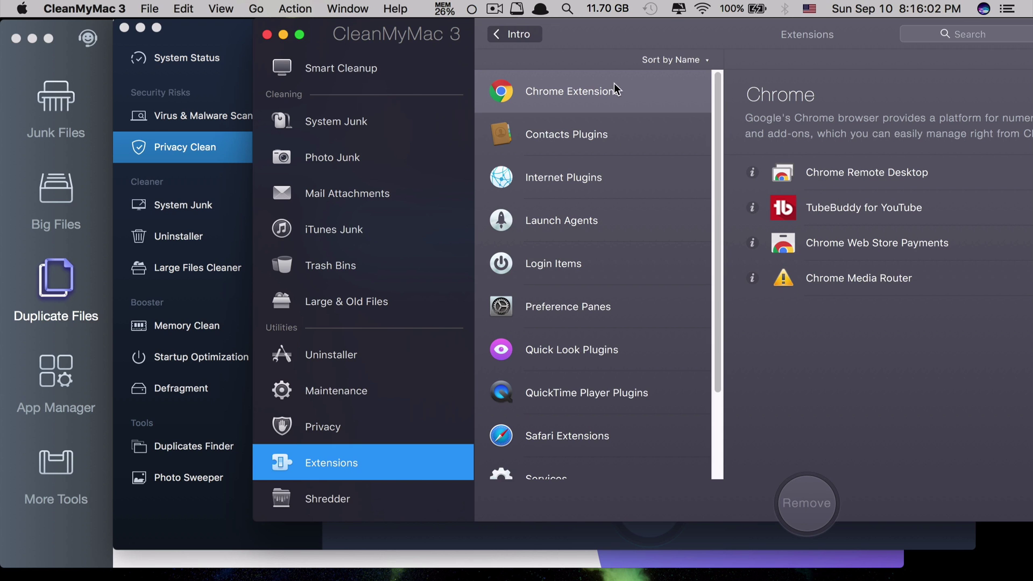
left_click(874, 178)
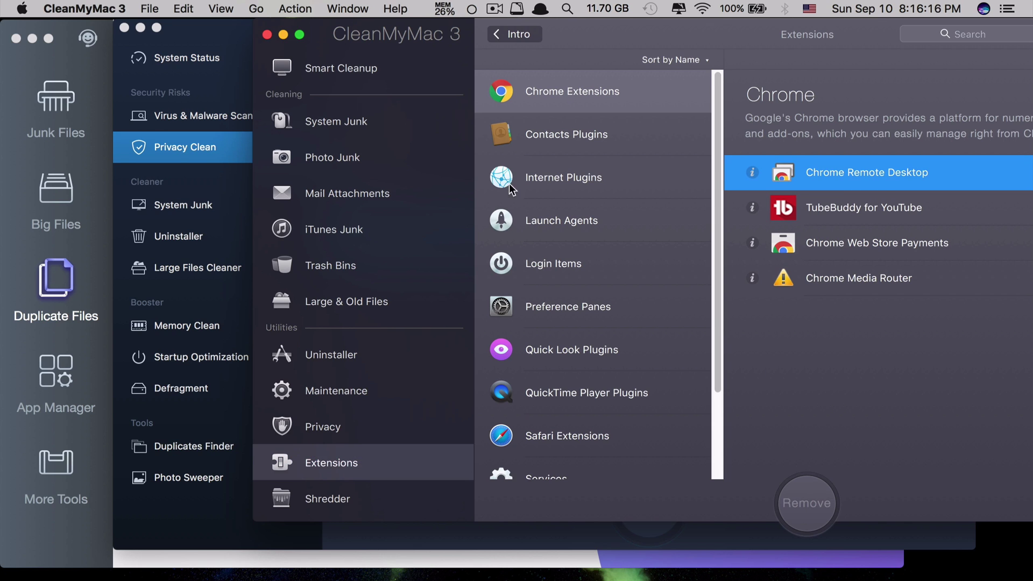
left_click_drag(601, 26, 500, 42)
left_click(370, 506)
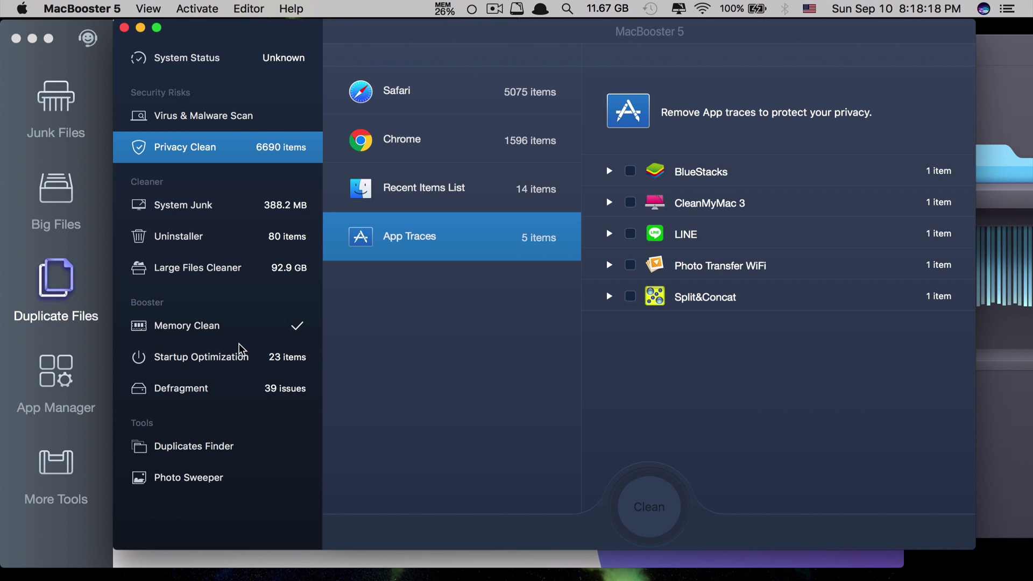
left_click(225, 362)
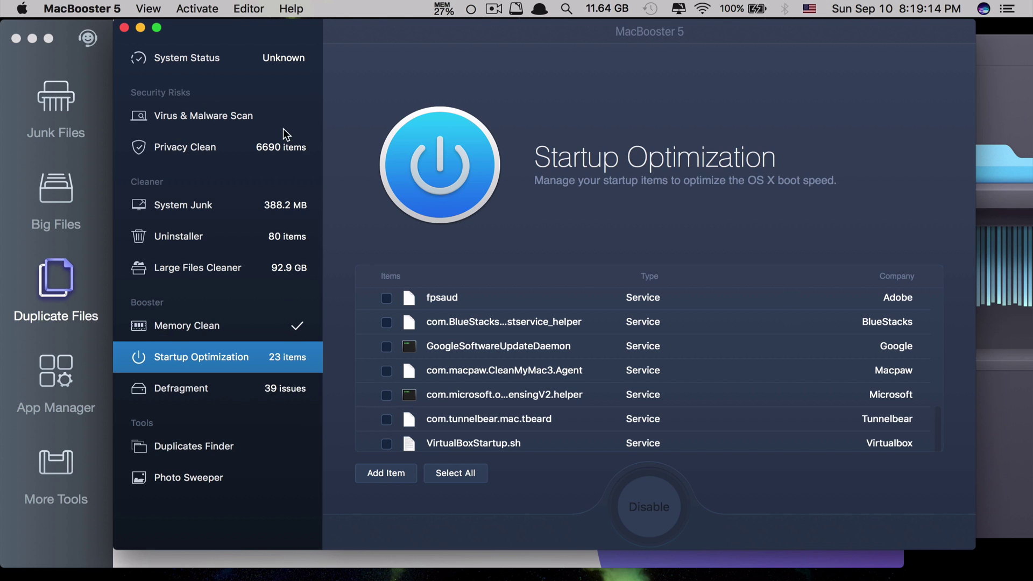
Scan for junk files in Dr. Cleaner Pro and mark the Trash Can contents for permanent removal.
left_click(70, 115)
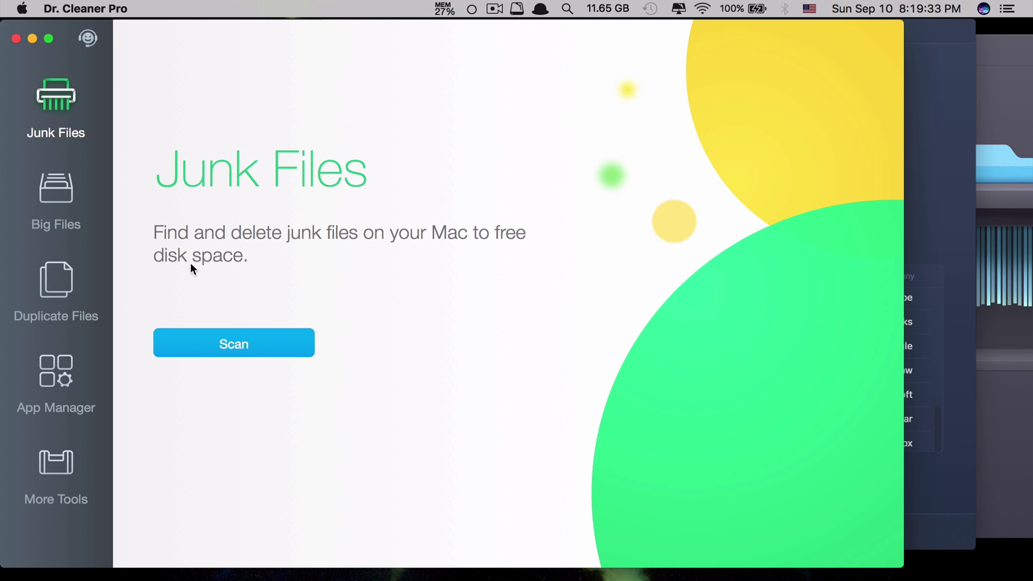
left_click(225, 351)
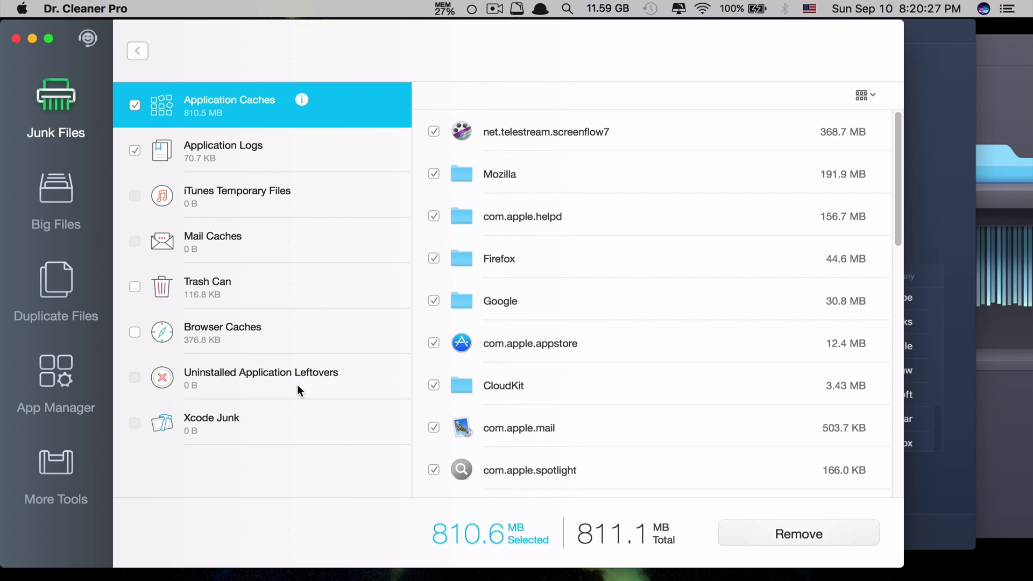
left_click(135, 287)
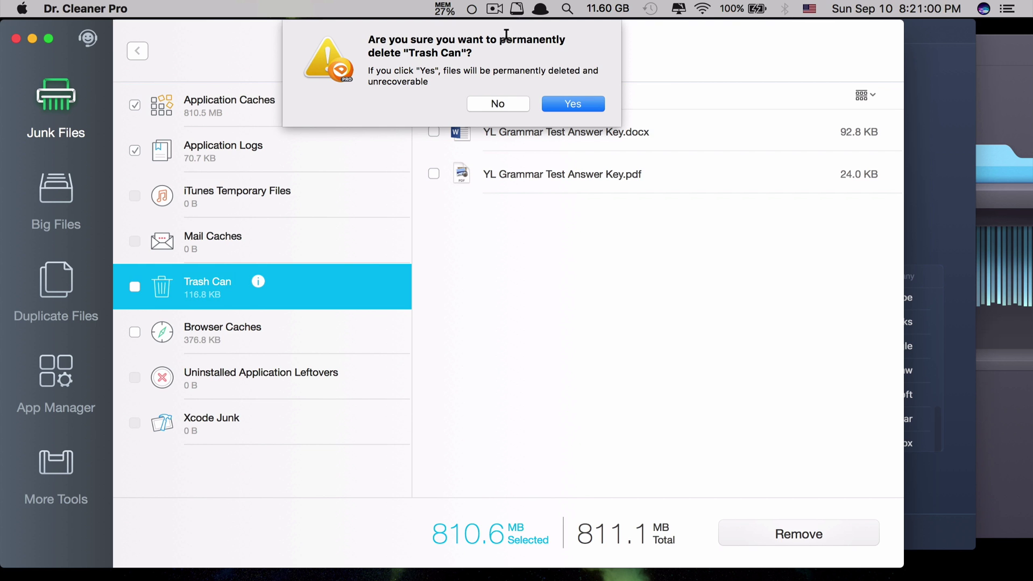
left_click(590, 105)
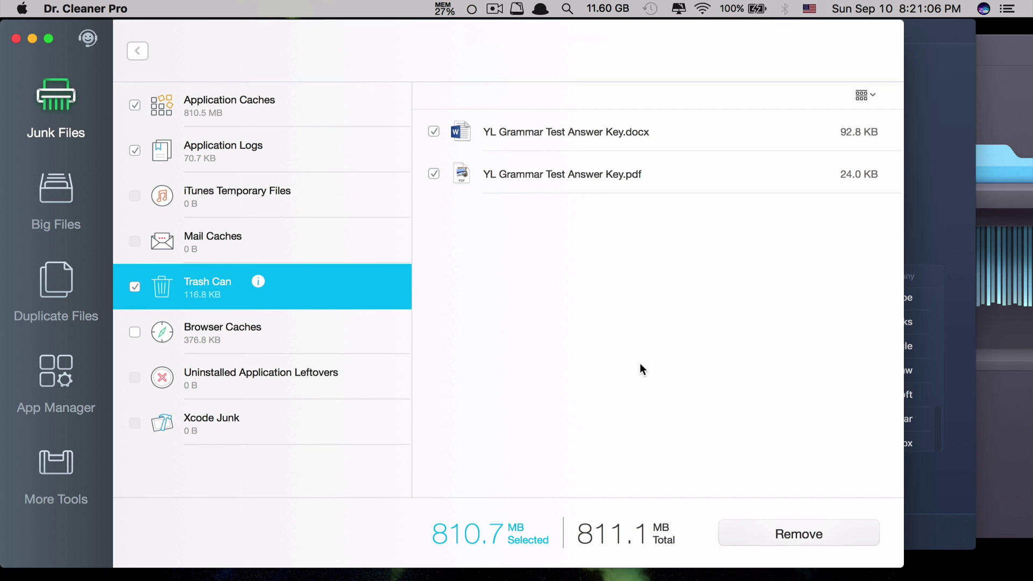
mouse_move(893, 191)
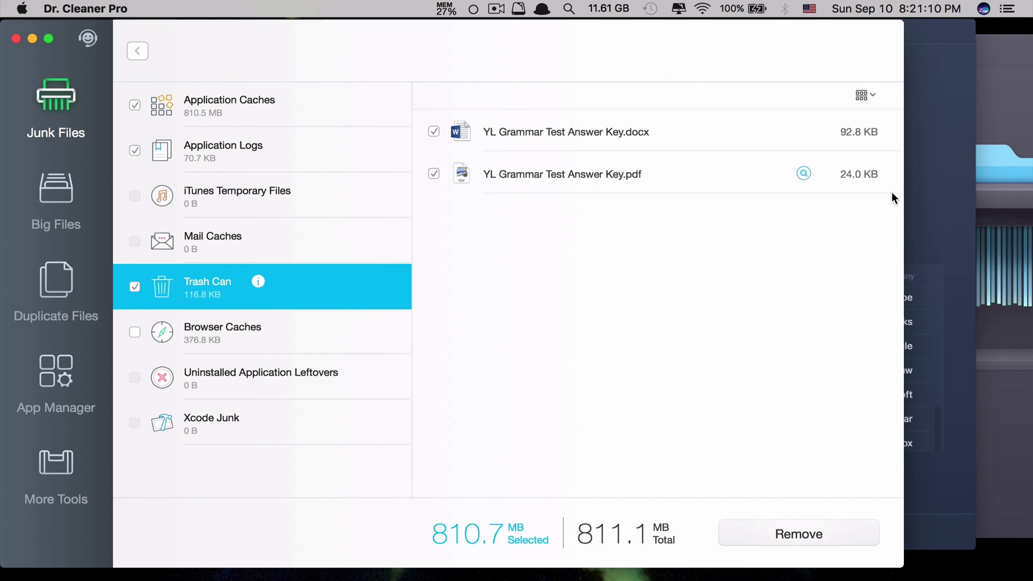
Switch to MacBooster 5 and clean the files found by its System Junk scan.
left_click(946, 103)
left_click(231, 207)
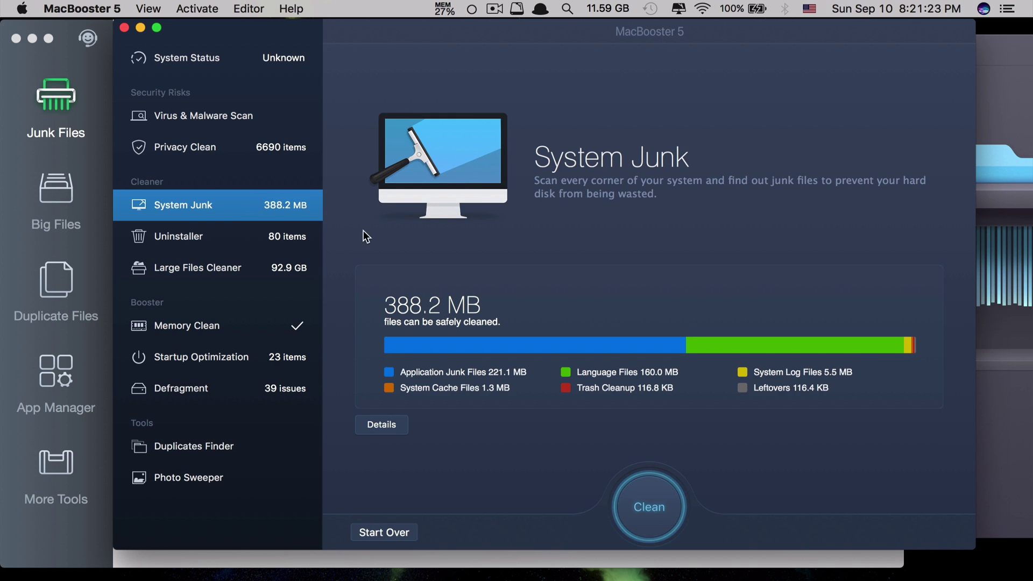
left_click(673, 515)
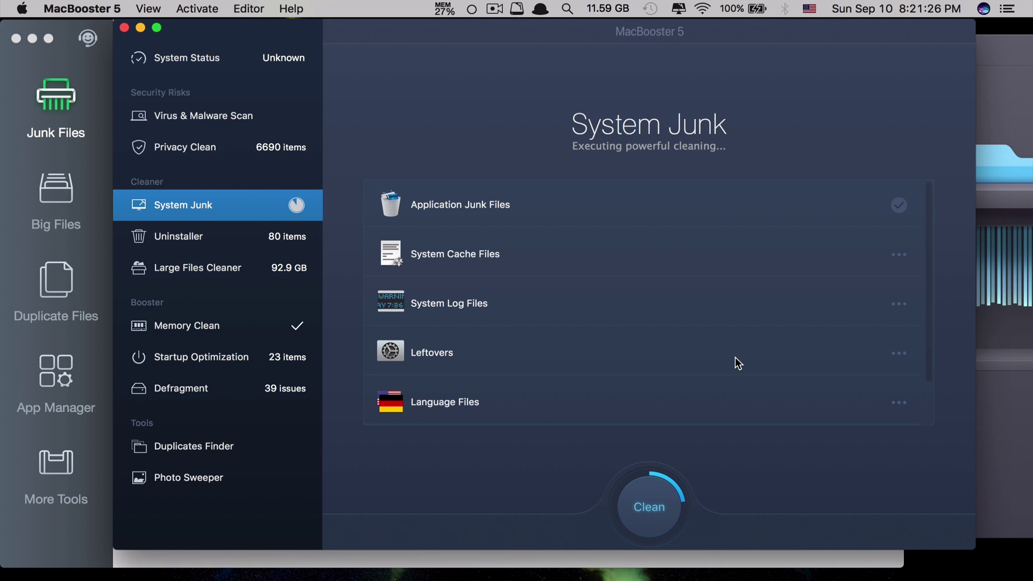
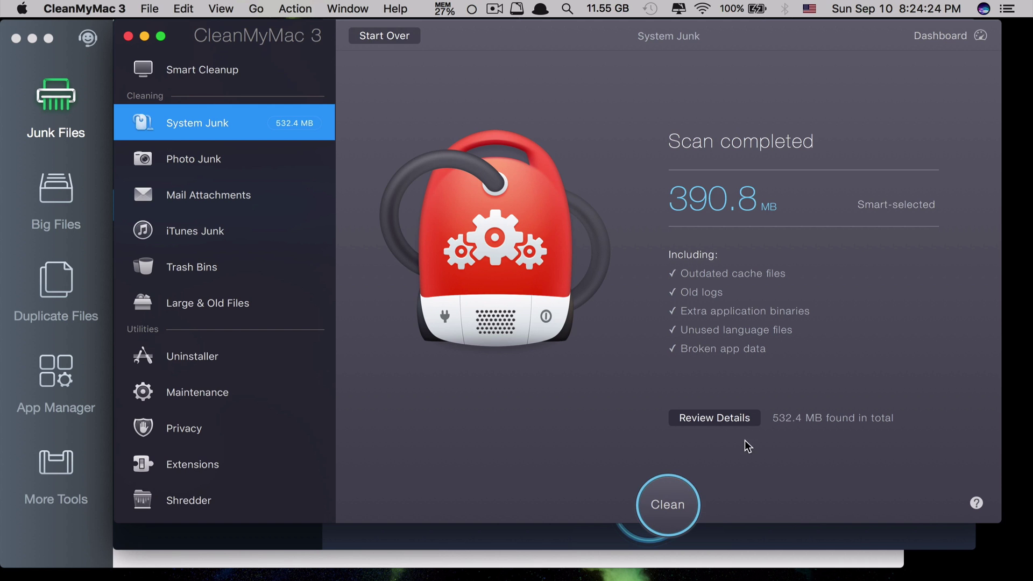
Review the details of the System Junk scan, looking through the user cache files and the junk categories.
left_click(714, 420)
scroll(781, 288, "down", 10)
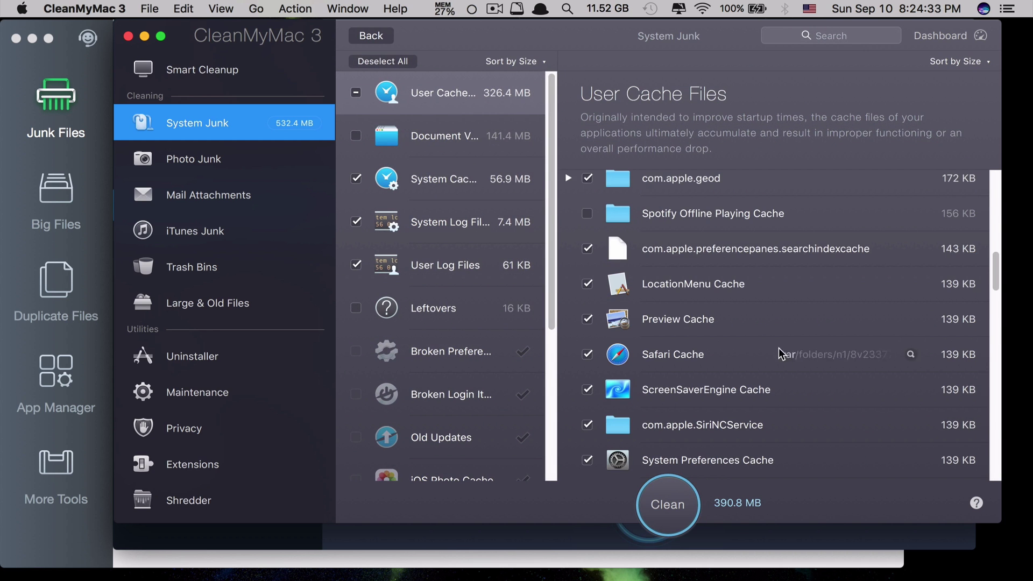
scroll(445, 249, "down", 5)
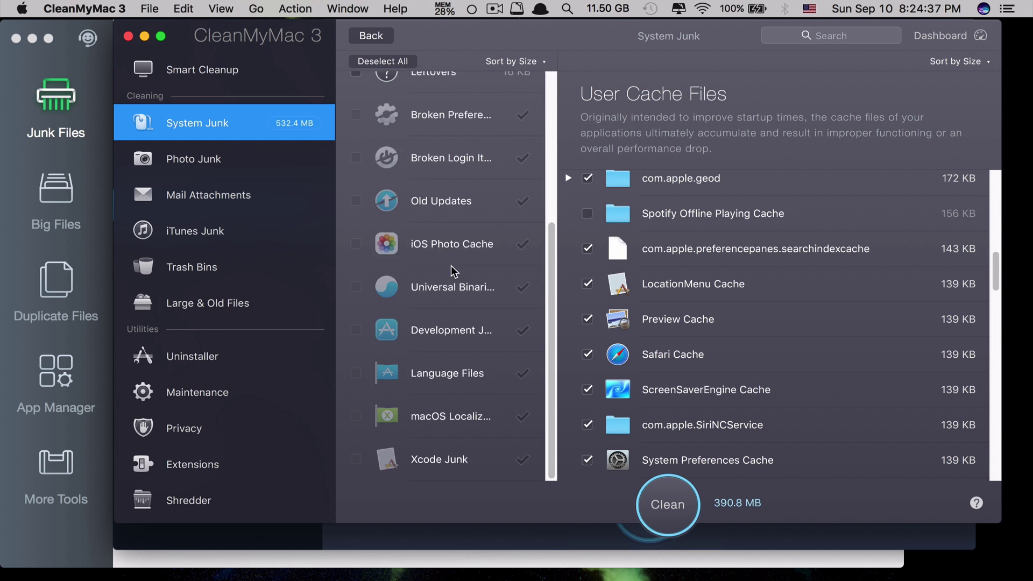
scroll(452, 269, "up", 5)
Compare with the Junk Files results in Dr. Cleaner Pro, and return to CleanMyMac 3 to leave the System Junk details.
left_click(99, 66)
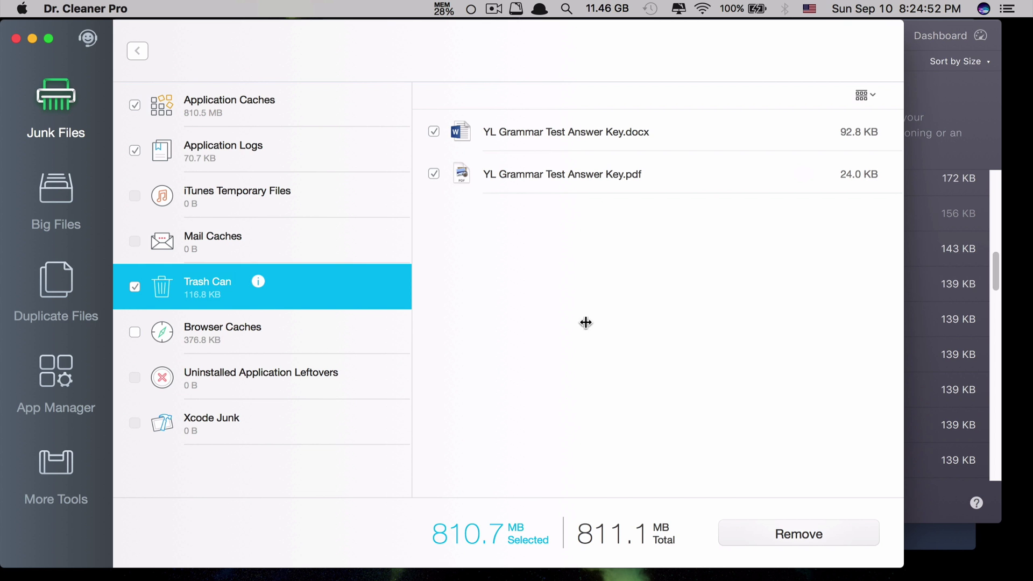
key("super+Tab")
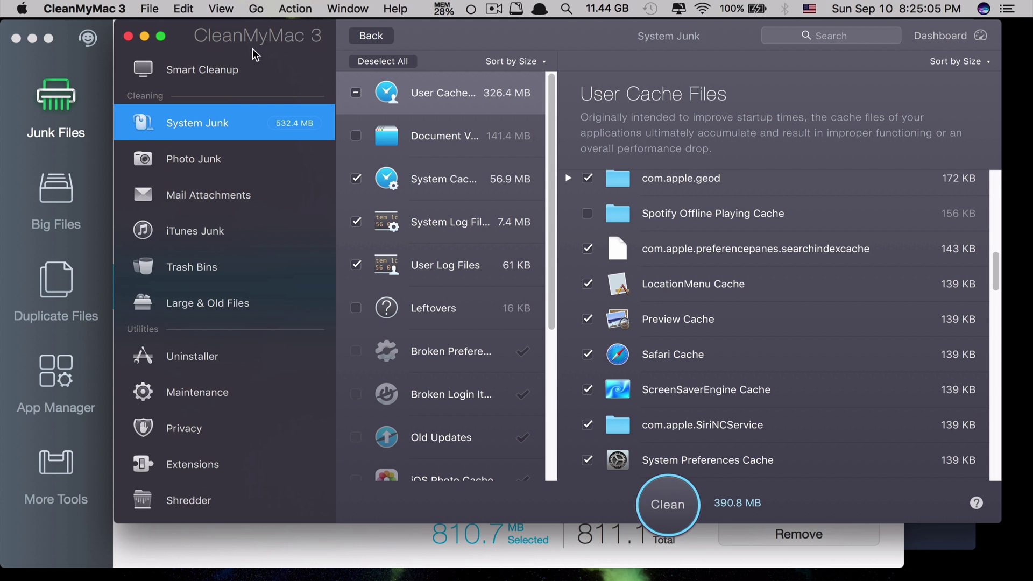
left_click(387, 40)
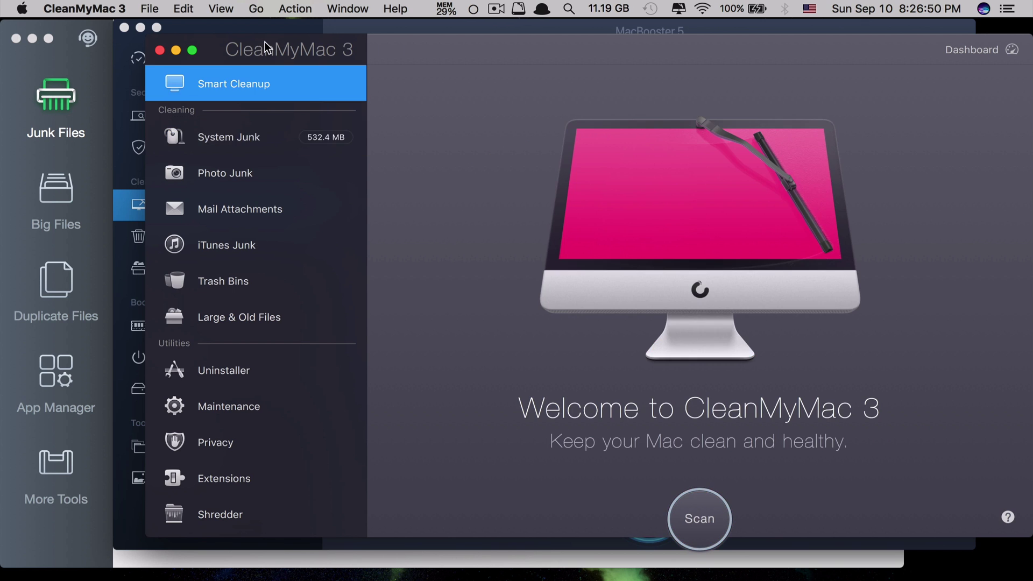
Move the CleanMyMac 3 window slightly higher and start a Smart Cleanup scan.
left_click_drag(267, 48, 272, 40)
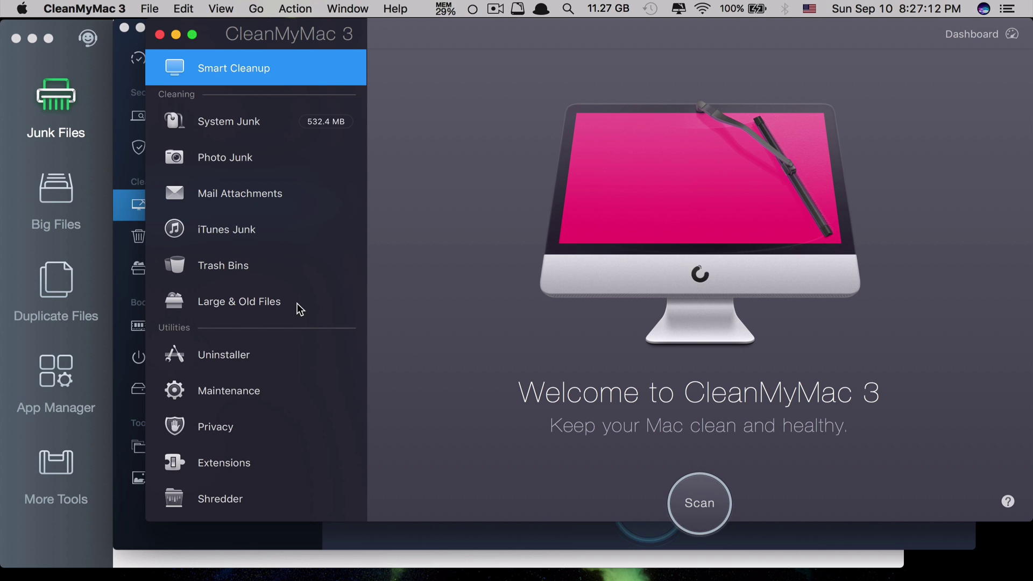
left_click(706, 505)
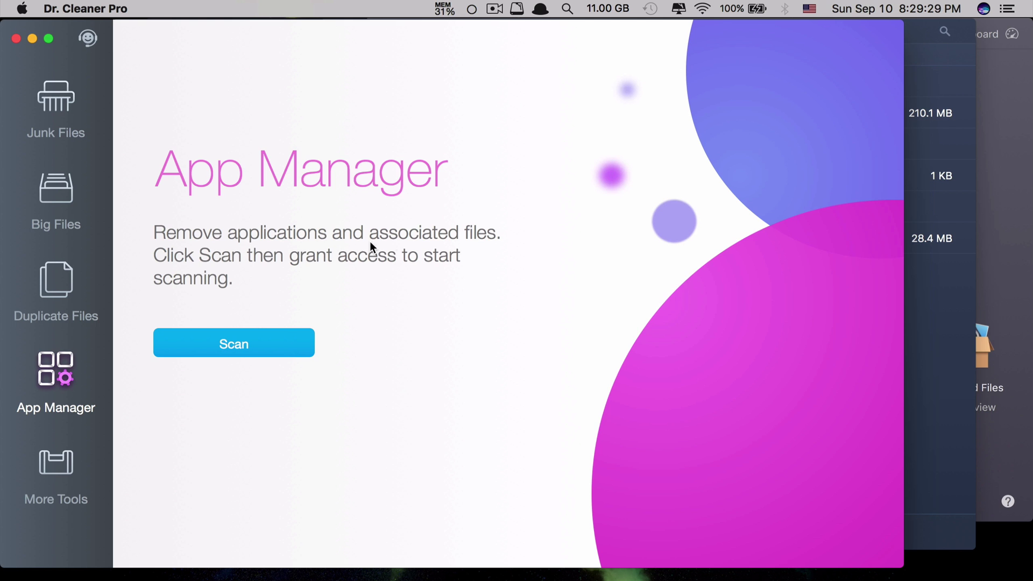
Scan with App Manager in Dr. Cleaner Pro, allowing access to Applications, and preview the removal of 4K Video Downloader without removing it.
left_click(232, 348)
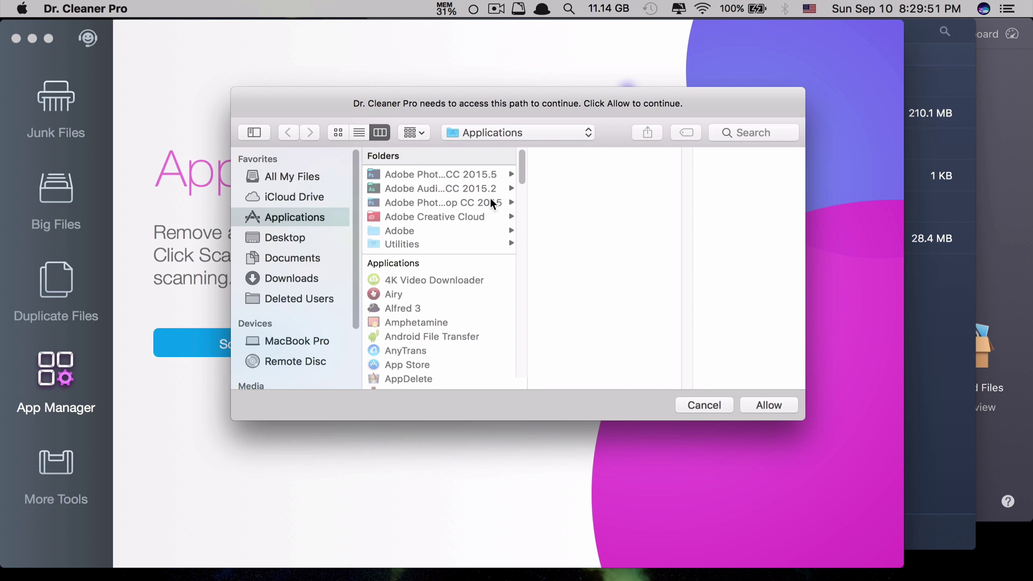
left_click(763, 406)
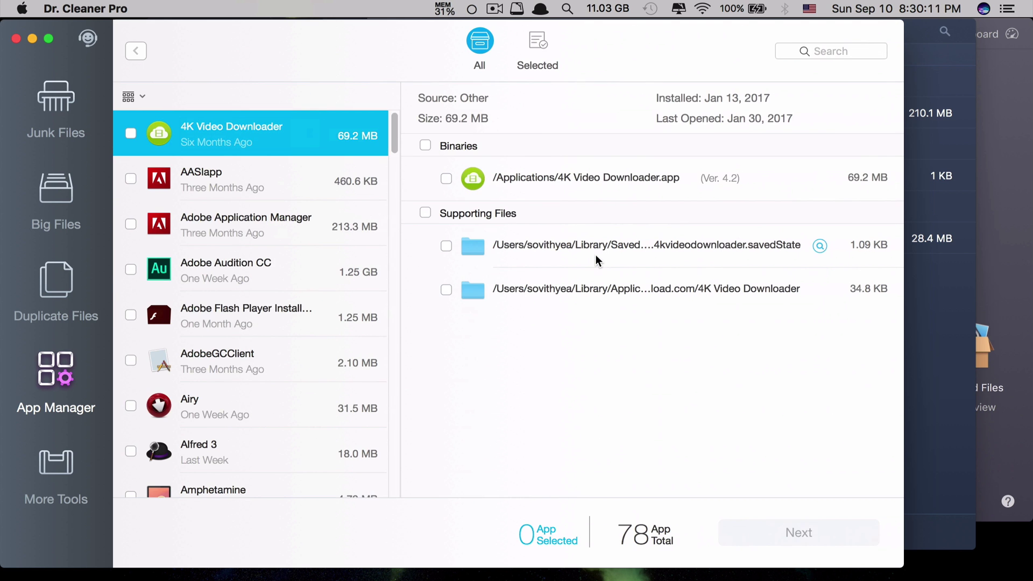
left_click(131, 133)
left_click(823, 539)
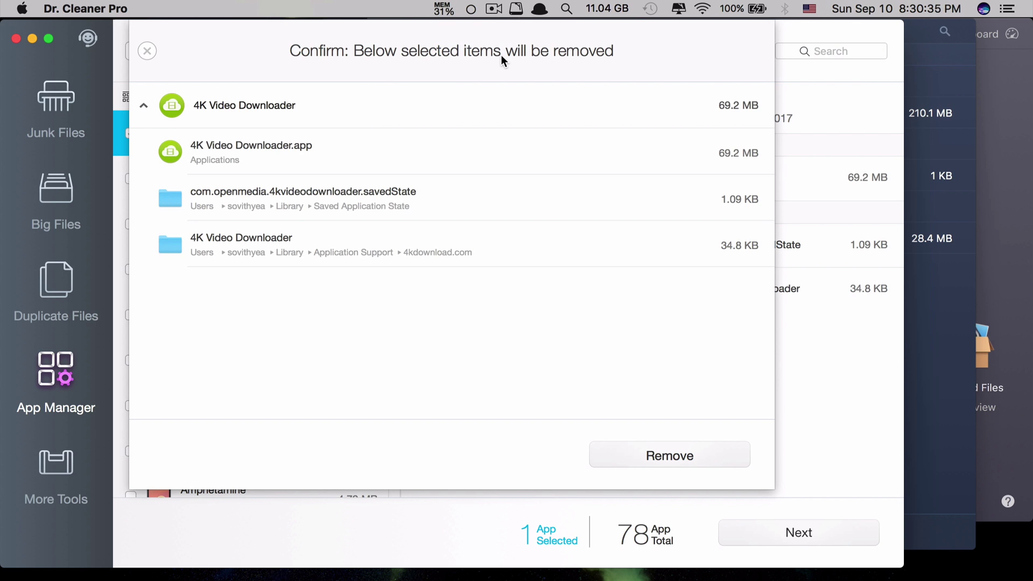
left_click(147, 51)
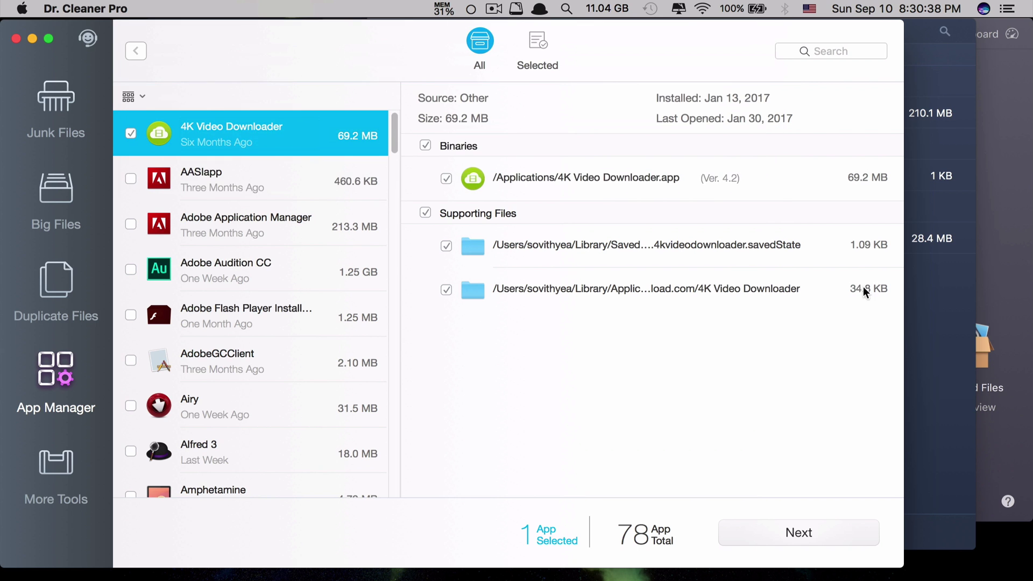
mouse_move(769, 304)
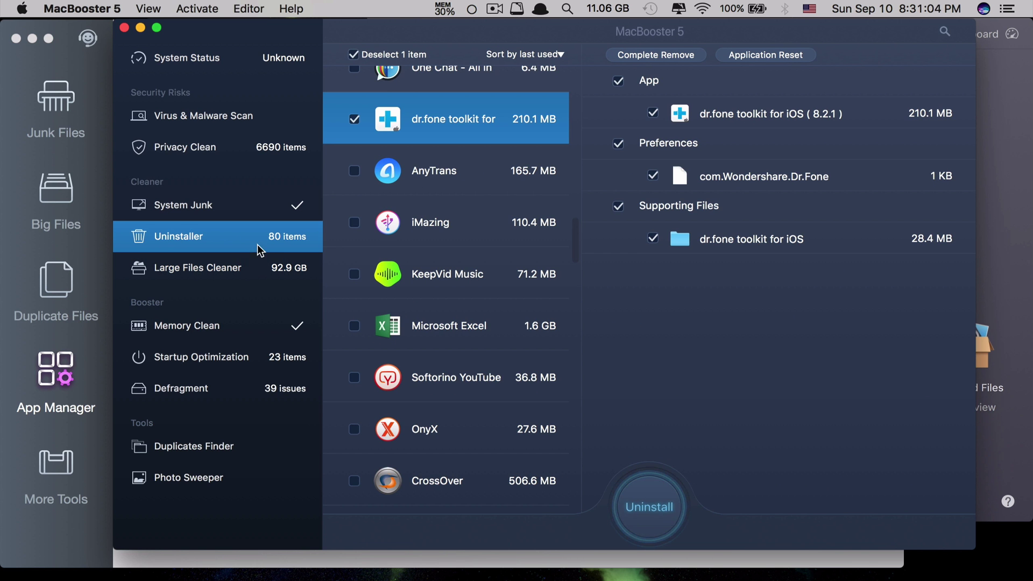
Look through the list of installed apps in the MacBooster 5 Uninstaller.
scroll(477, 291, "down", 1)
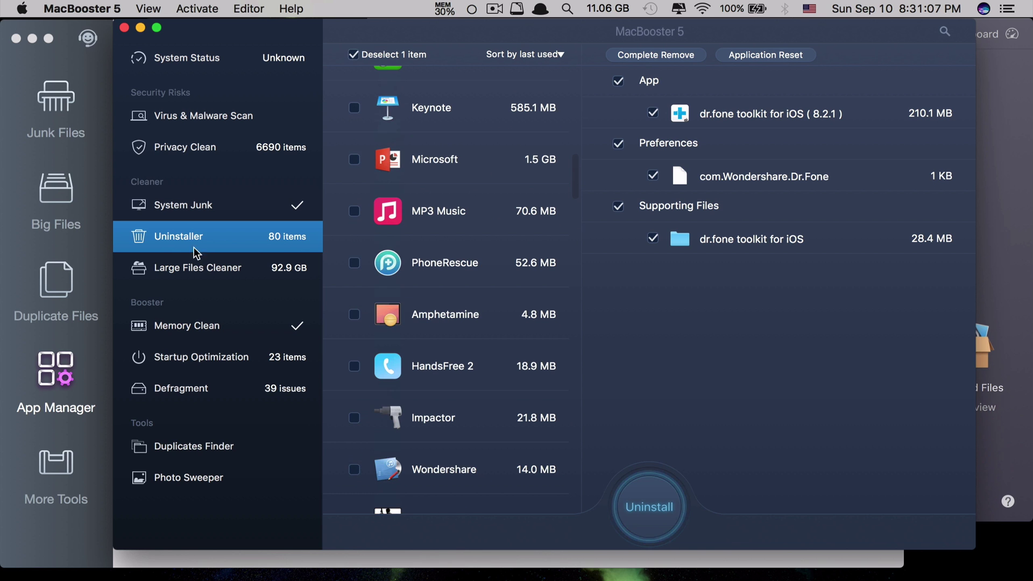
scroll(476, 324, "up", 1)
scroll(475, 324, "up", 10)
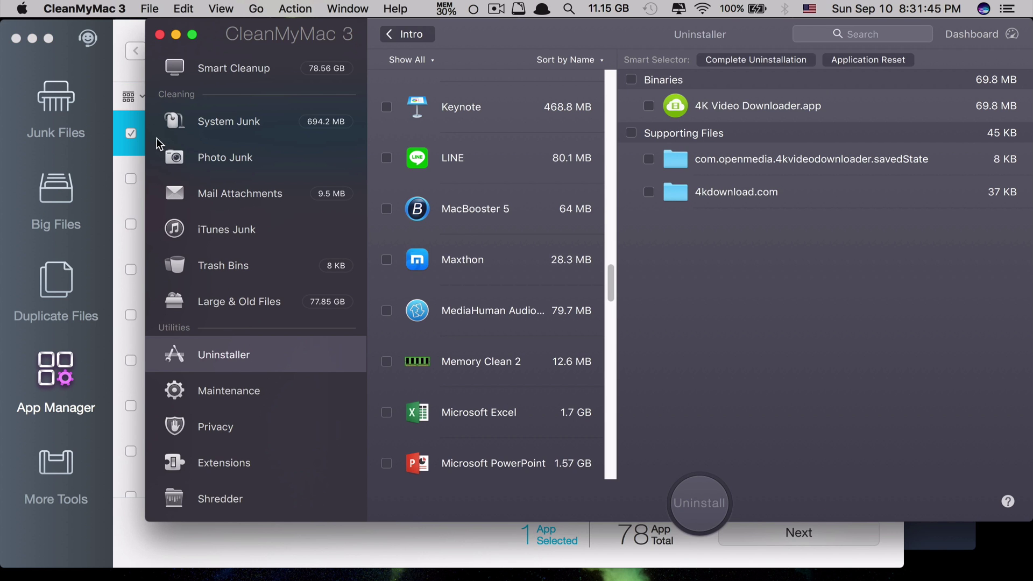
Switch back to MacBooster 5, run a Virus & Malware Scan and fix the security issue it finds.
key("super+Tab")
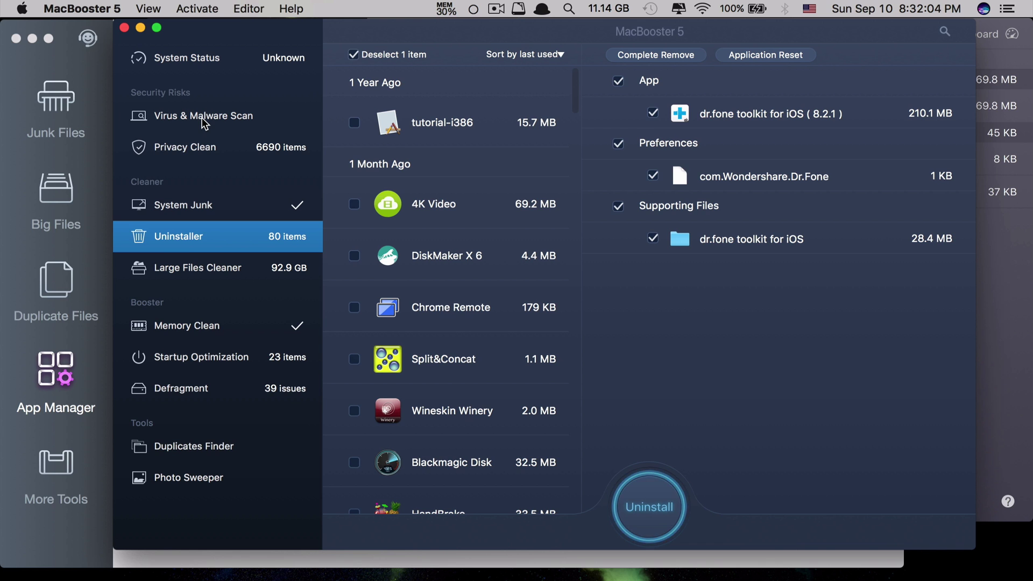
left_click(202, 117)
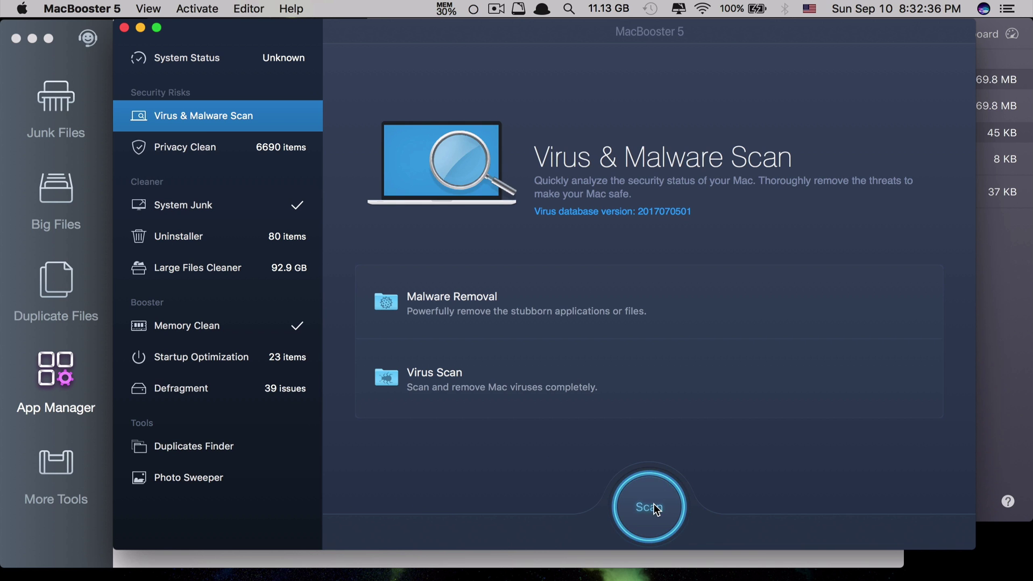
left_click(654, 505)
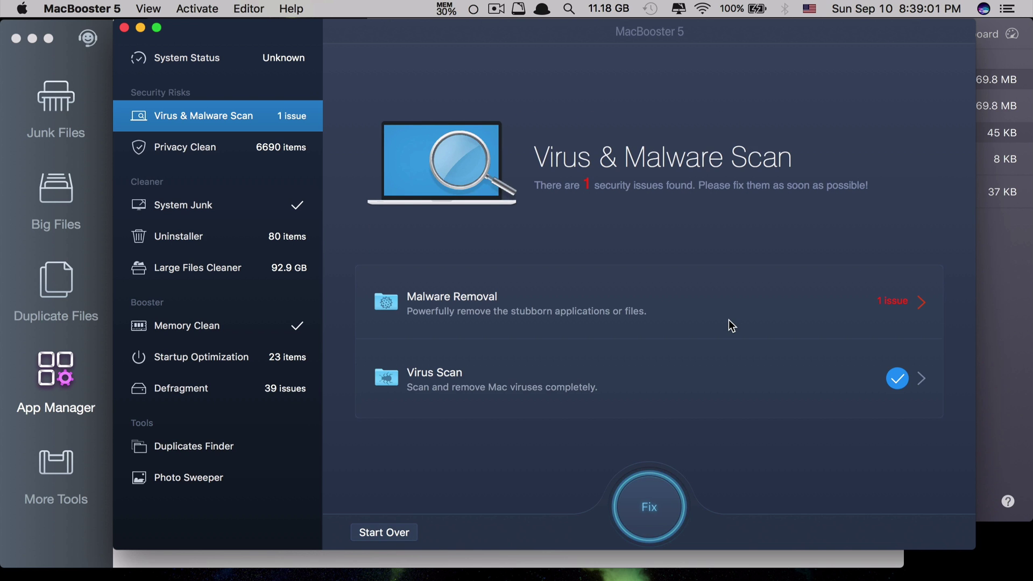
left_click(653, 504)
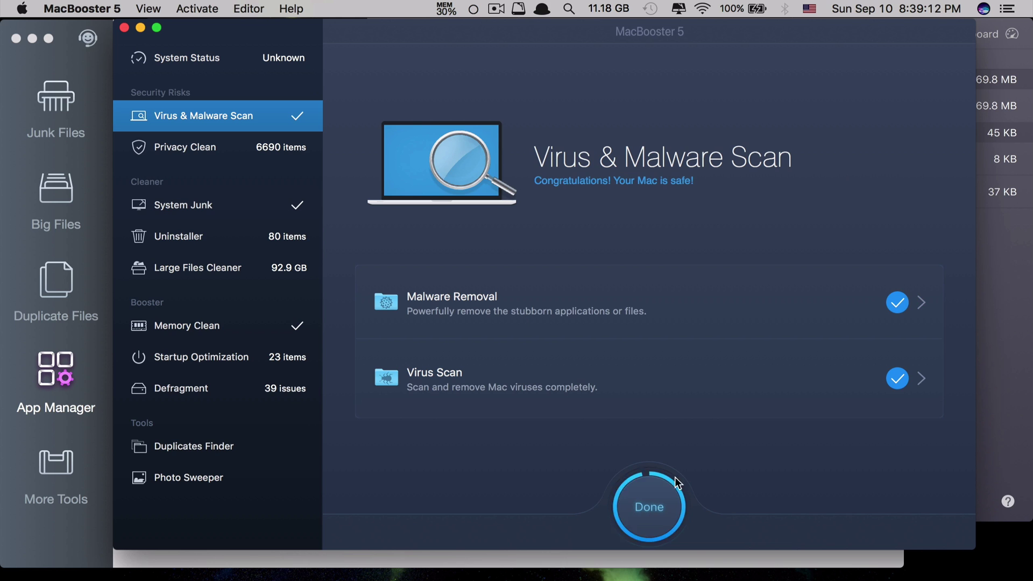
Review the Startup Optimization items and disable the KeepVid Music Helper.app service.
left_click(222, 362)
scroll(532, 377, "up", 5)
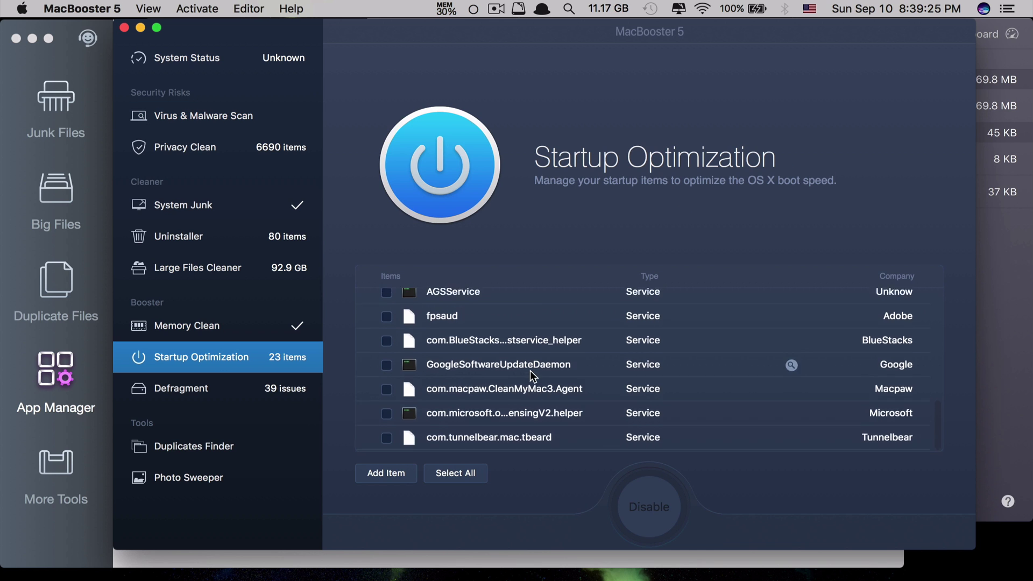
scroll(532, 377, "up", 10)
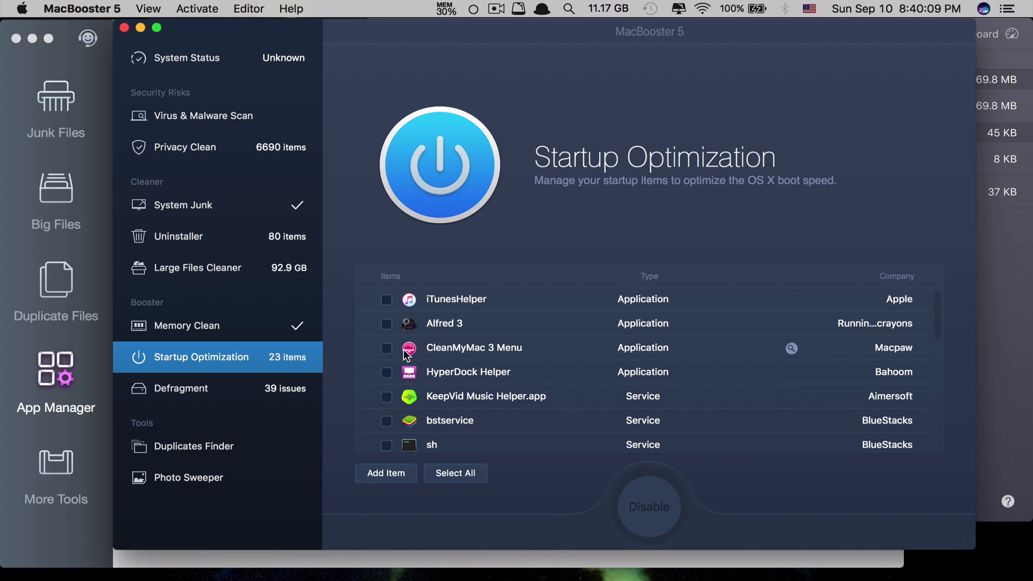
scroll(528, 433, "down", 2)
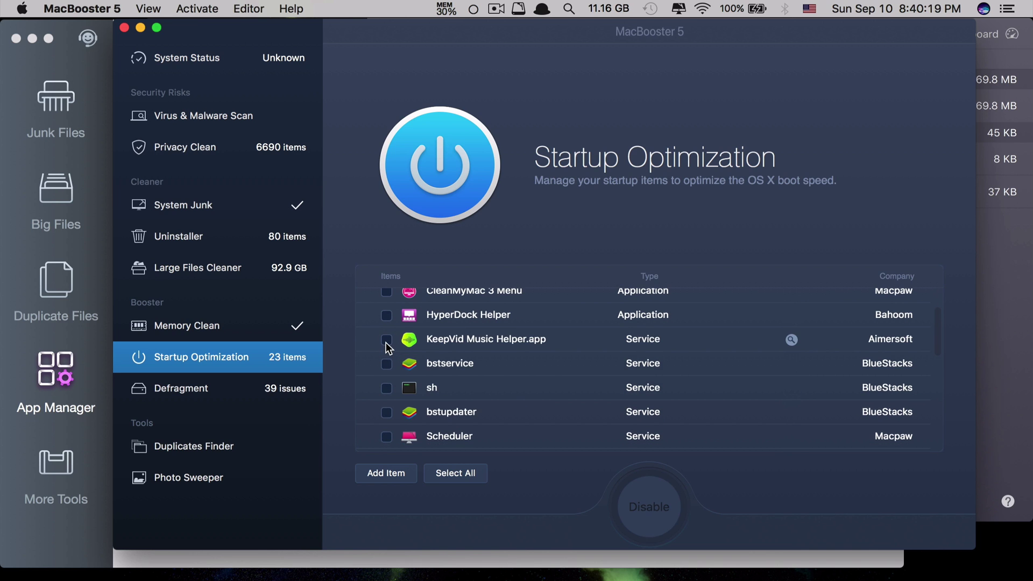
left_click(387, 340)
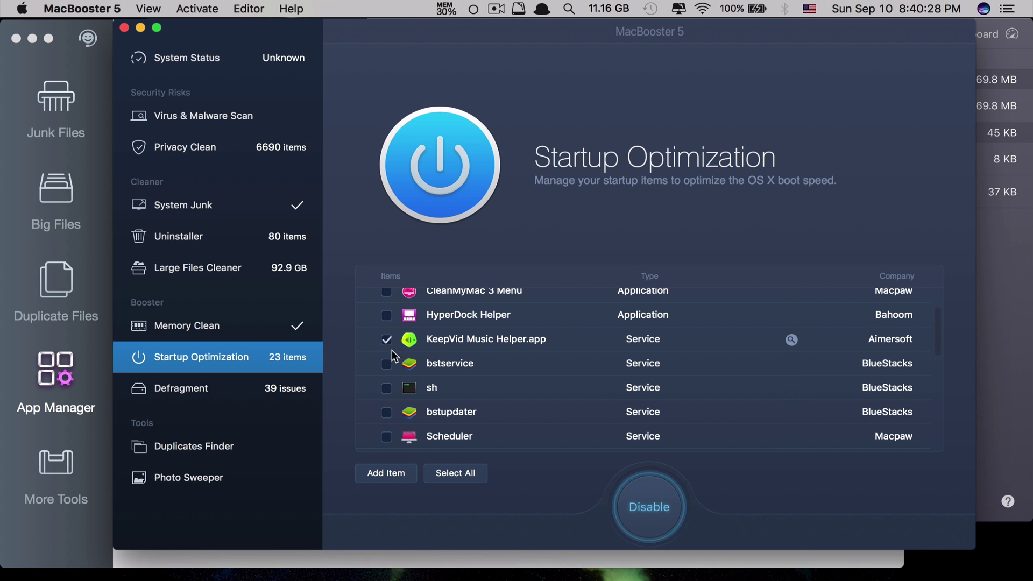
left_click(656, 513)
scroll(640, 445, "down", 10)
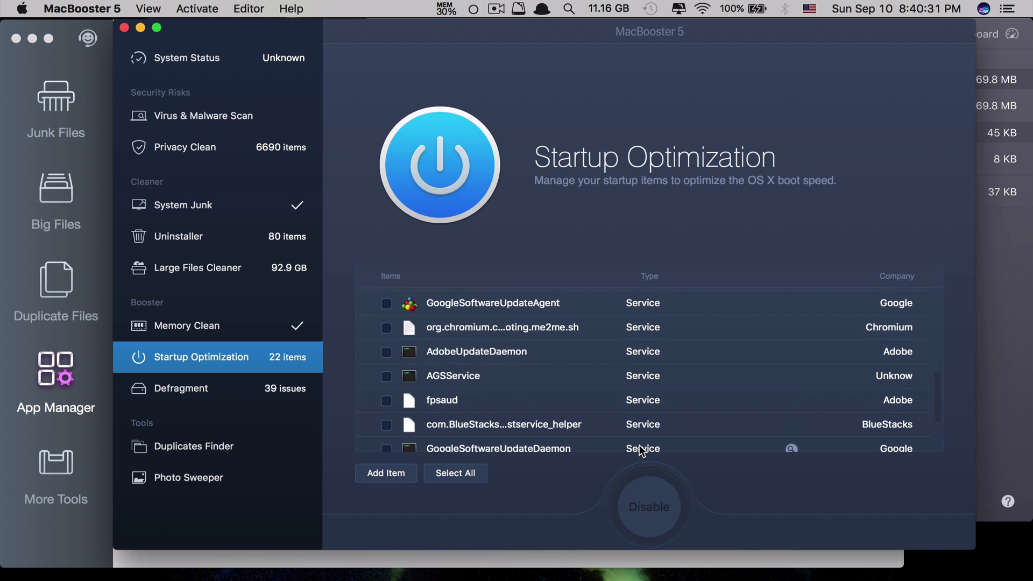
Try selecting all startup items and deselect them, and open the dialog for adding a startup item without adding one.
left_click(467, 481)
left_click(467, 480)
left_click(394, 479)
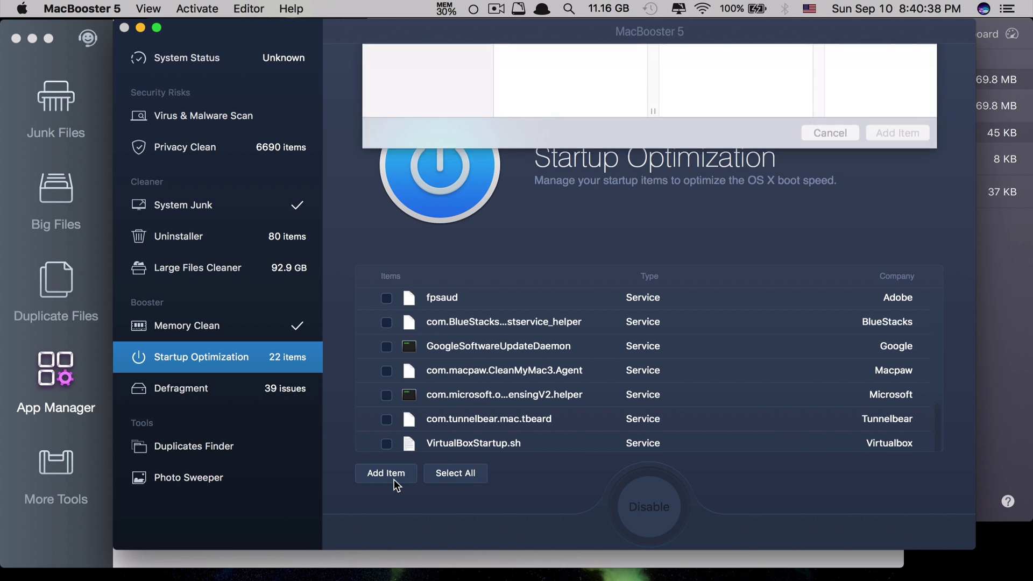
left_click(817, 362)
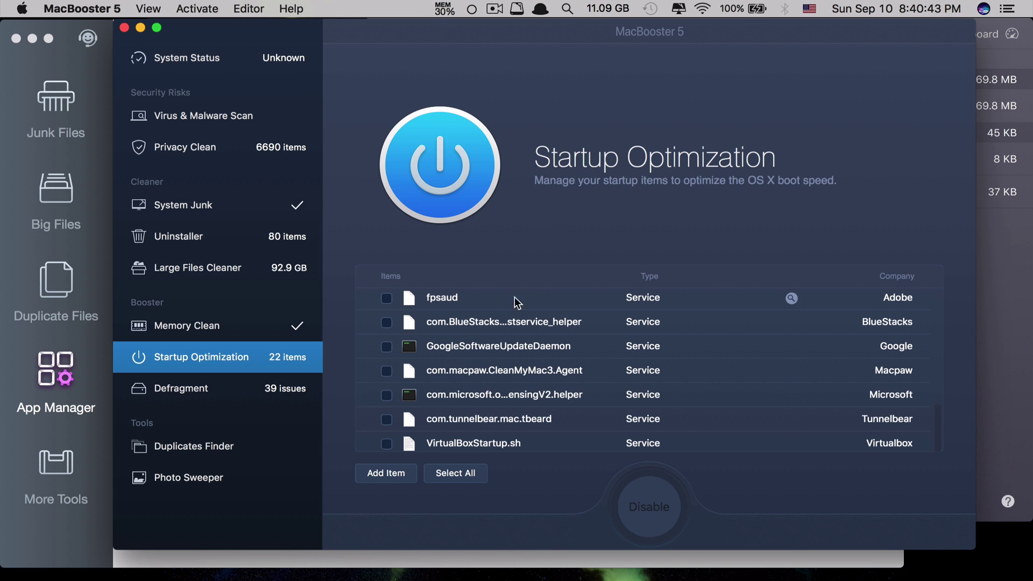
scroll(529, 369, "up", 3)
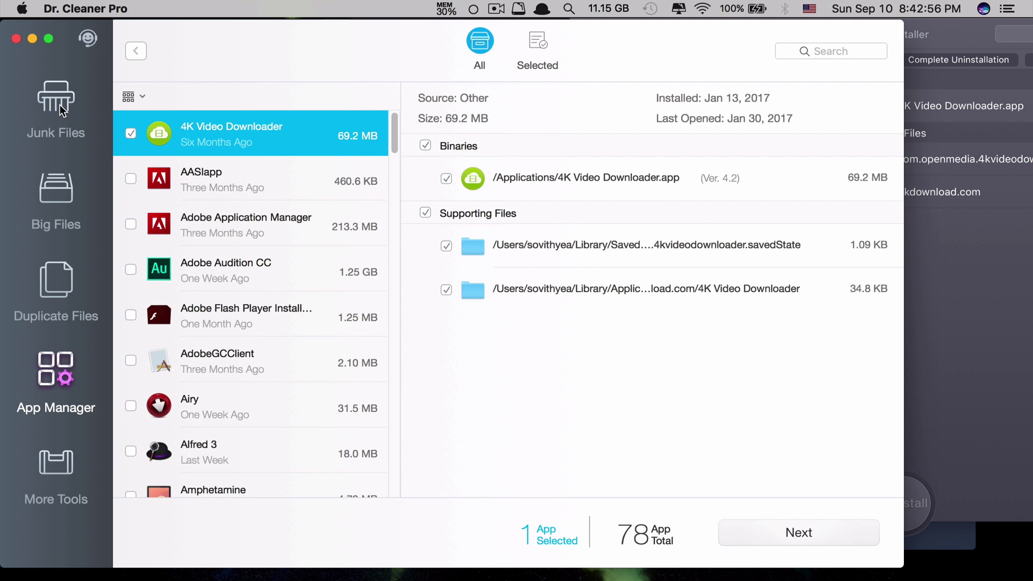
Switch to Dr. Cleaner Pro and look over its Duplicate Files and Junk Files sections.
left_click(54, 112)
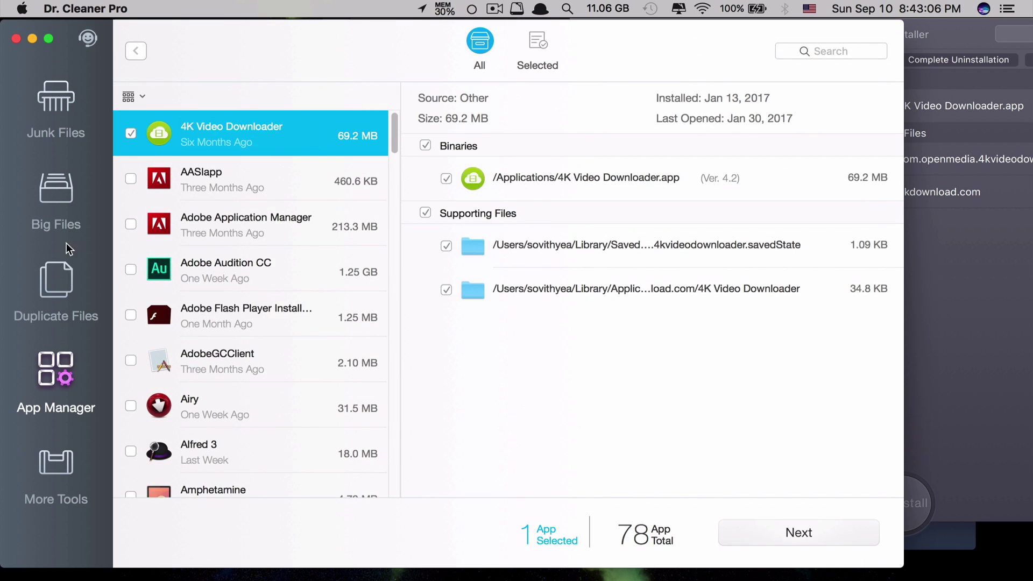
left_click(66, 243)
left_click(67, 292)
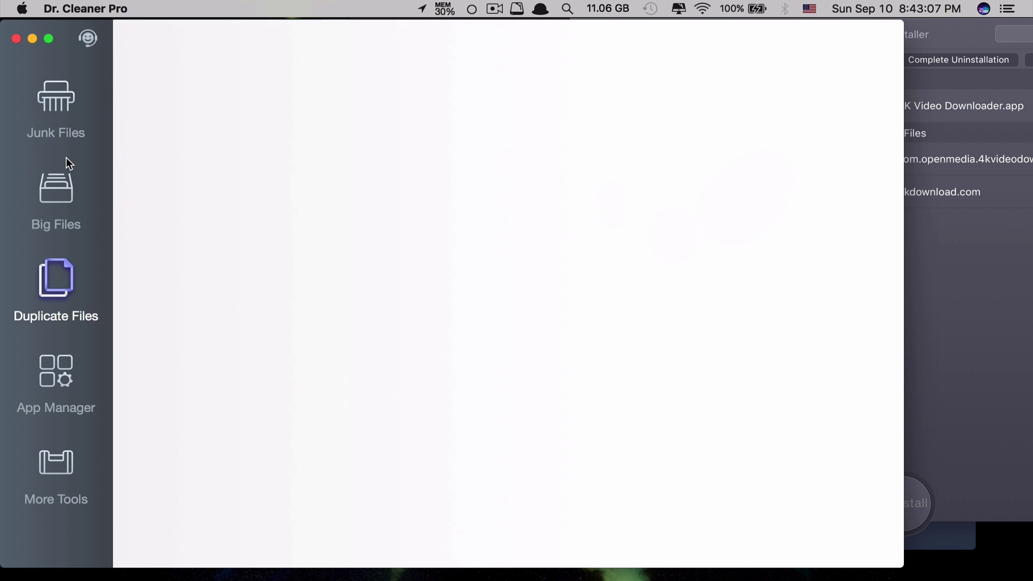
left_click(61, 109)
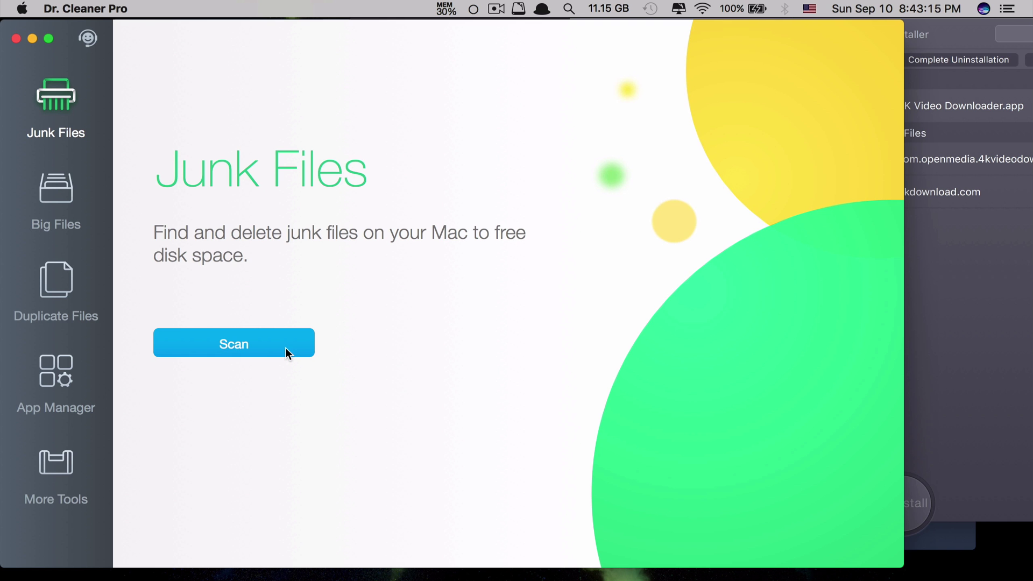
left_click(286, 349)
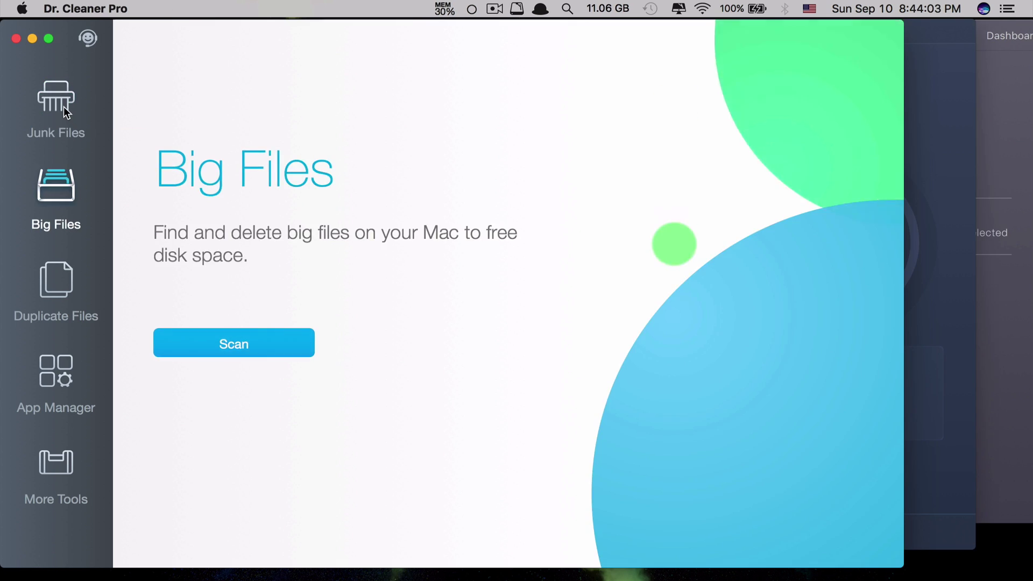
Compare the Junk Files, Duplicate Files and Big Files sections of Dr. Cleaner Pro with Mail Attachments in CleanMyMac 3.
left_click(64, 108)
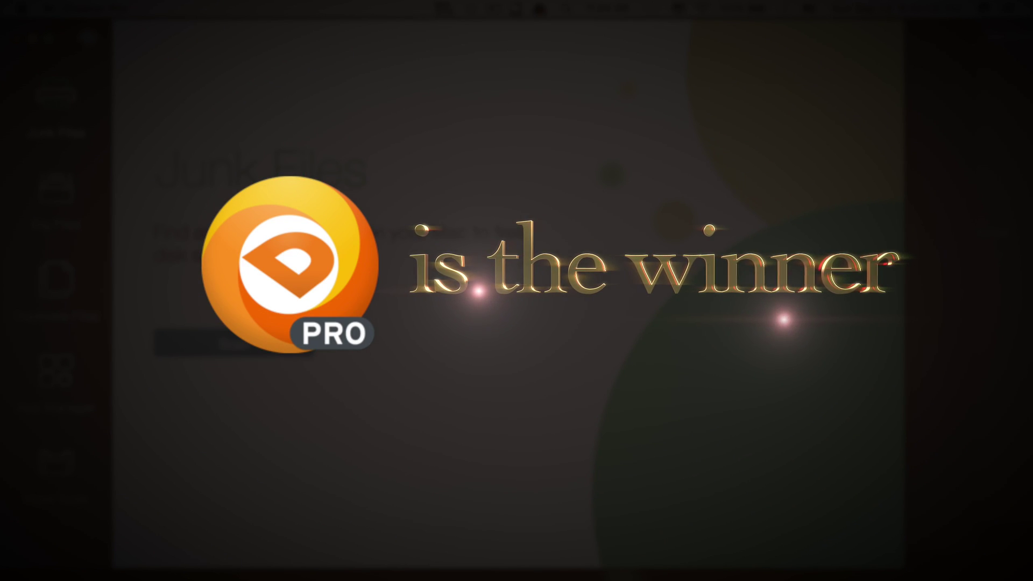
left_click(71, 258)
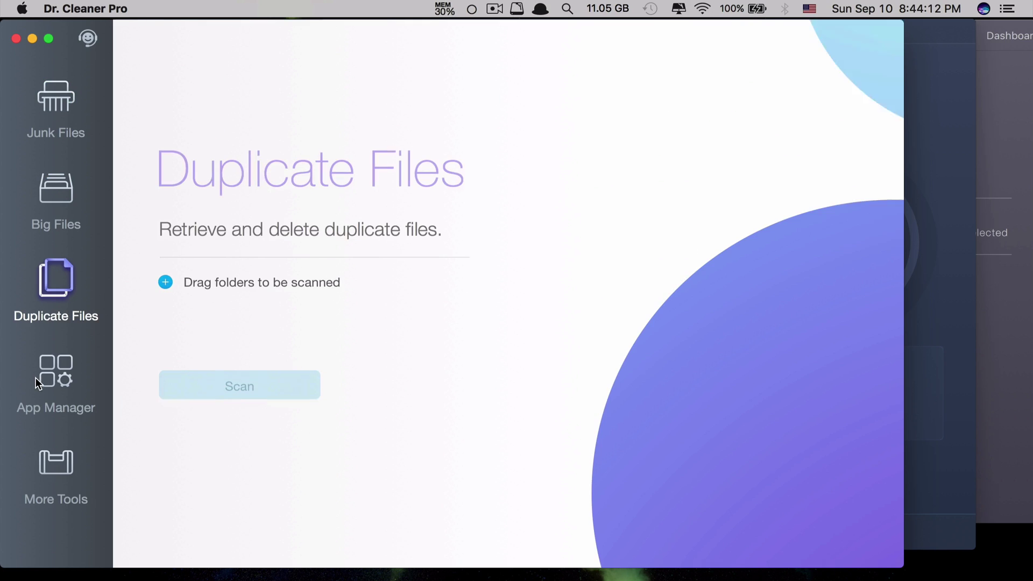
left_click(64, 93)
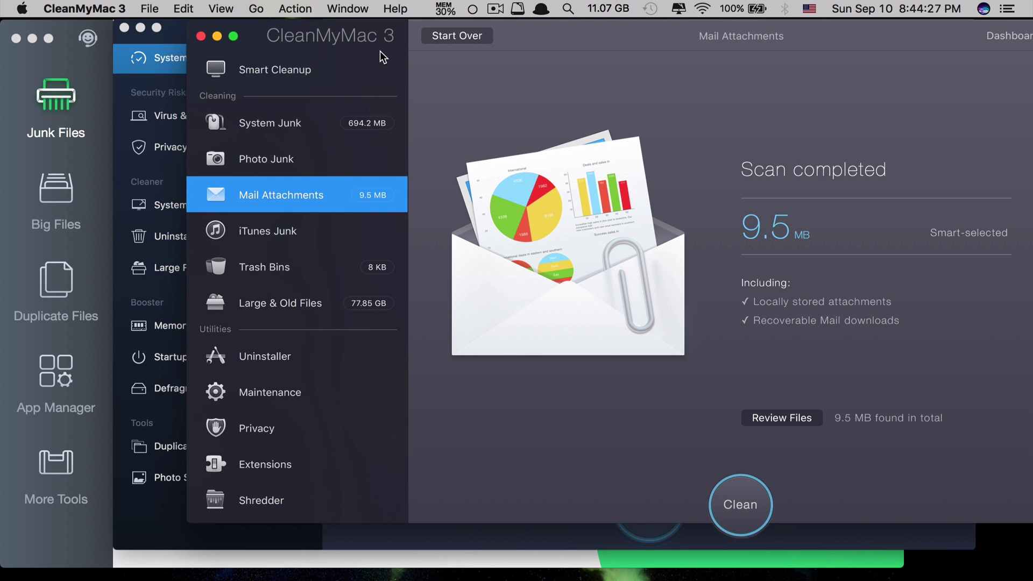
left_click(100, 69)
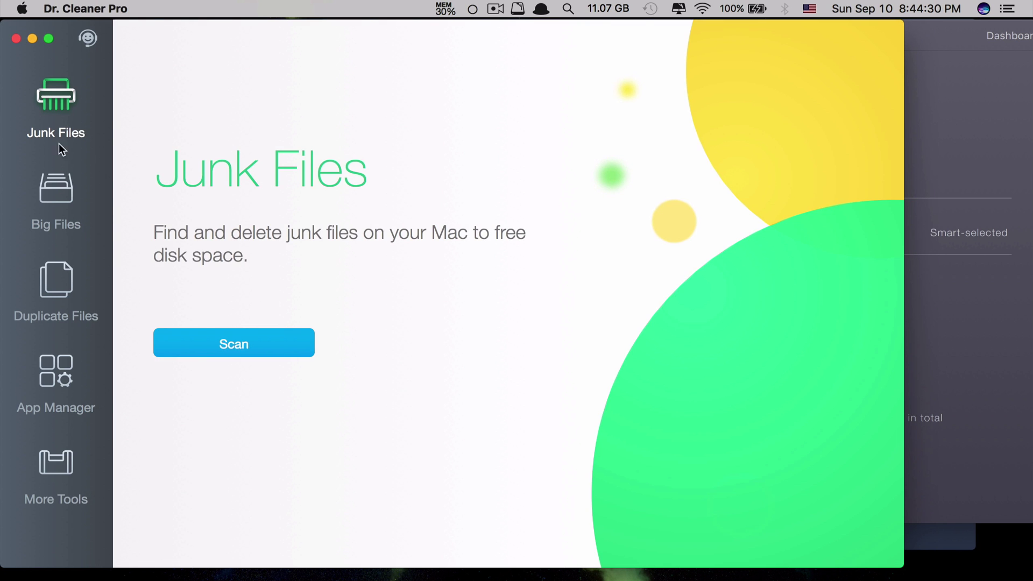
left_click(52, 197)
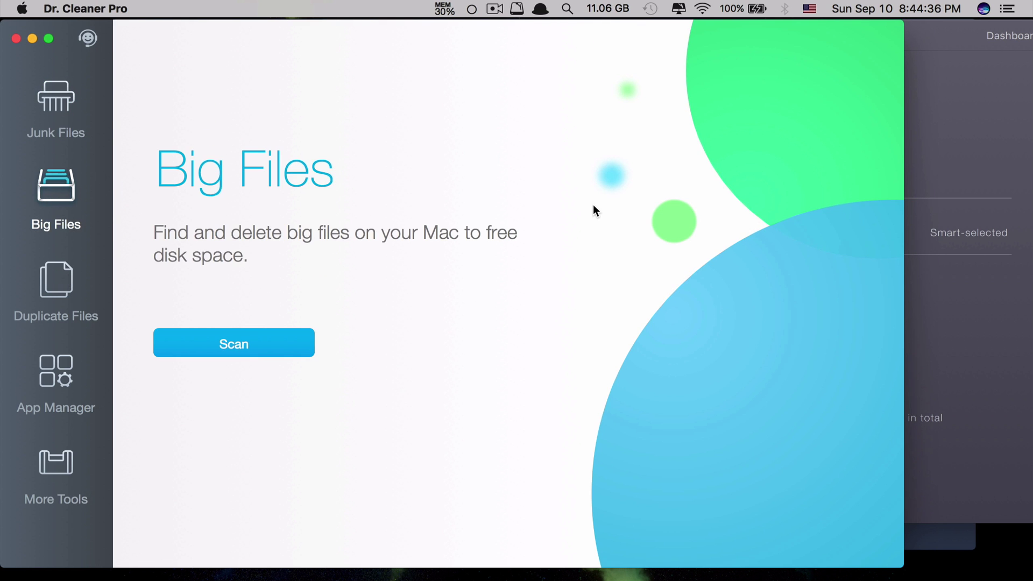
Switch to CleanMyMac 3 to view Smart Cleanup, and to MacBooster 5 to view System Status.
key("super+Tab")
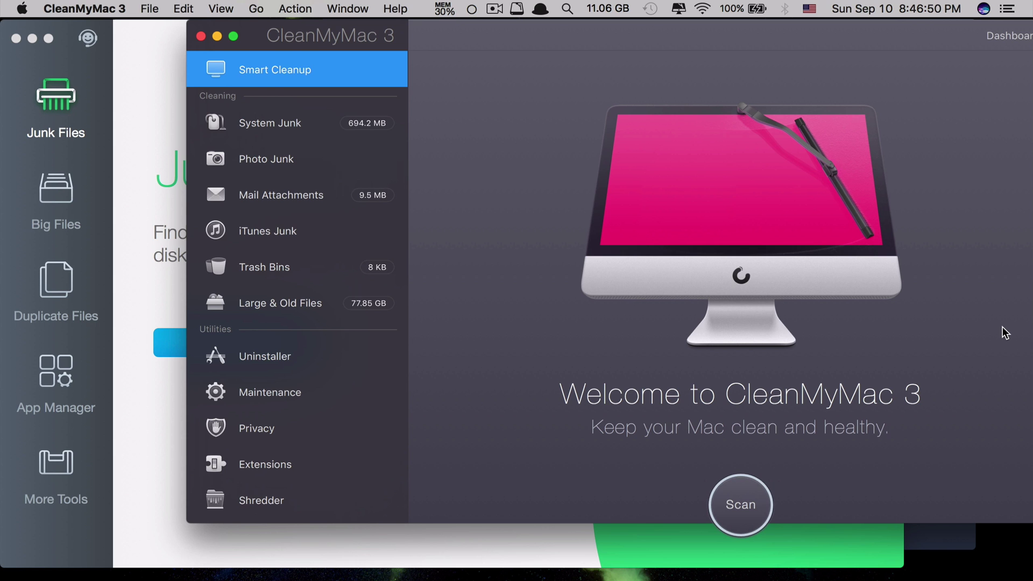
key("super+Tab")
key("super+Tab")
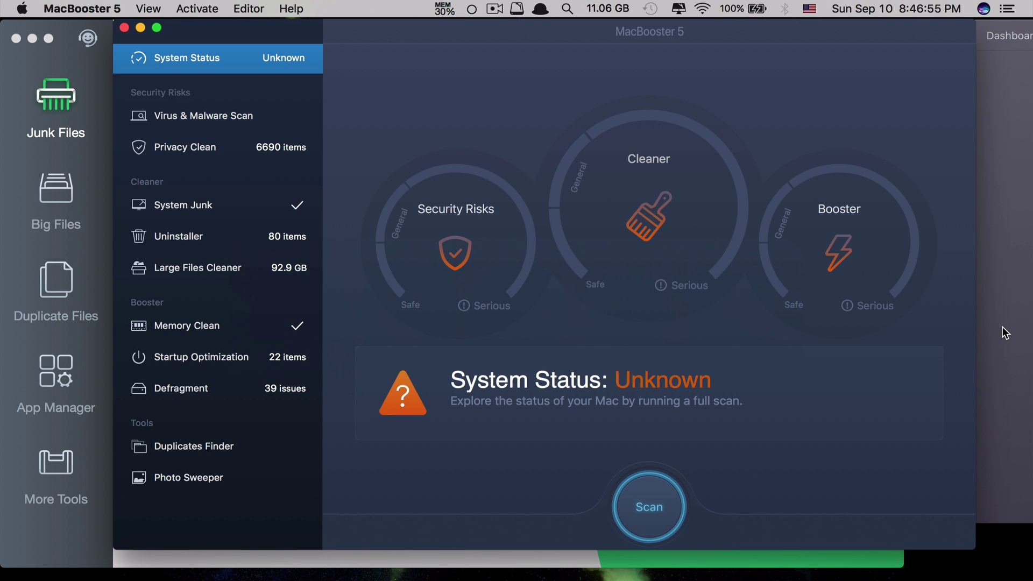